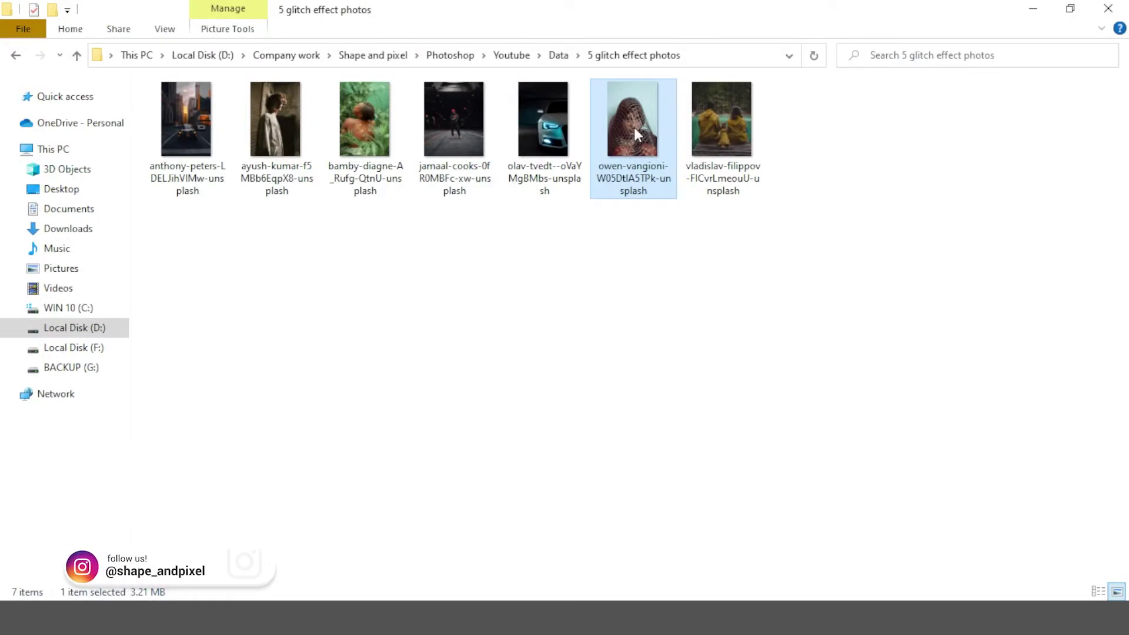
Step: Open the photo of the net-covered person in Photoshop and convert its Background layer to a Smart Object
drag(634, 127, 471, 548)
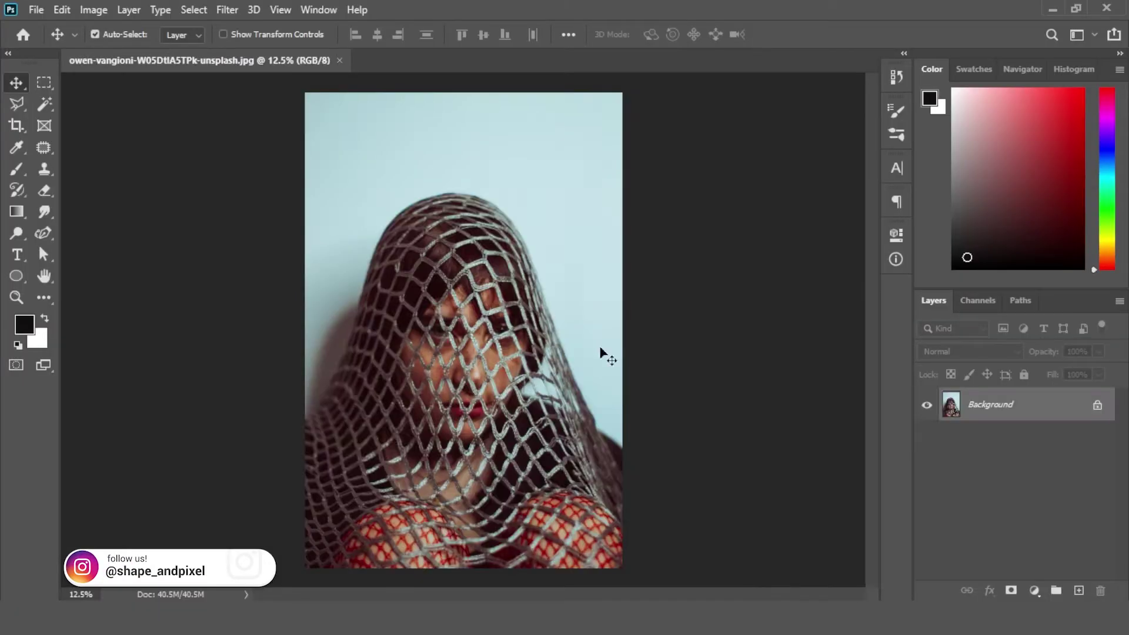
right_click(1045, 418)
click(1033, 311)
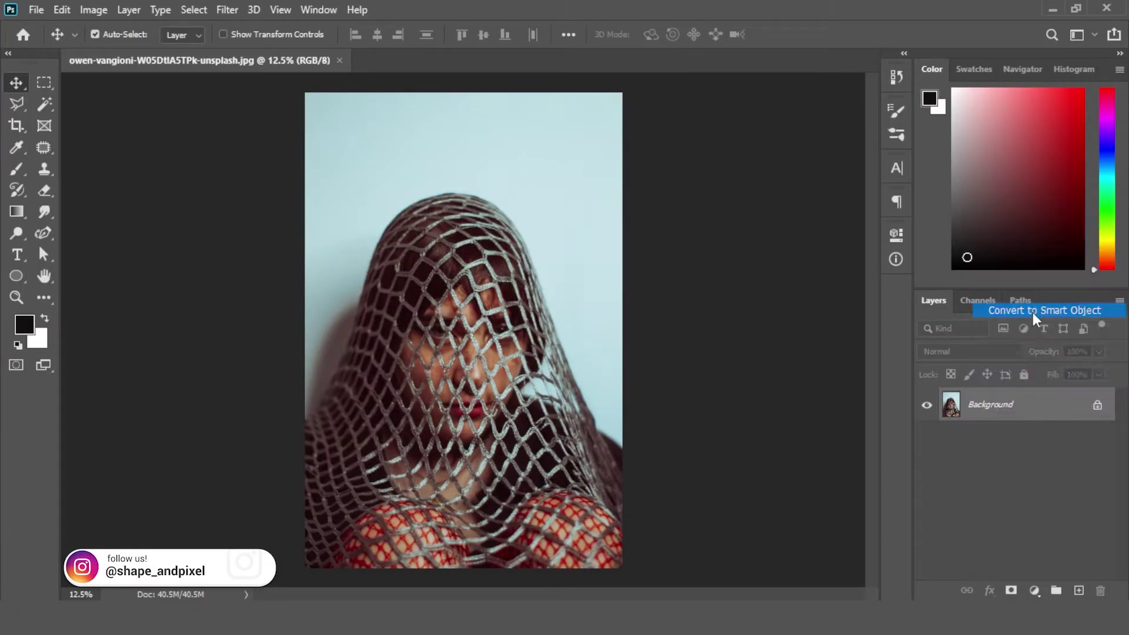
Step: Duplicate the Smart Object layer and rename the lower layer 1 and the upper copy 2
drag(1036, 411, 1081, 591)
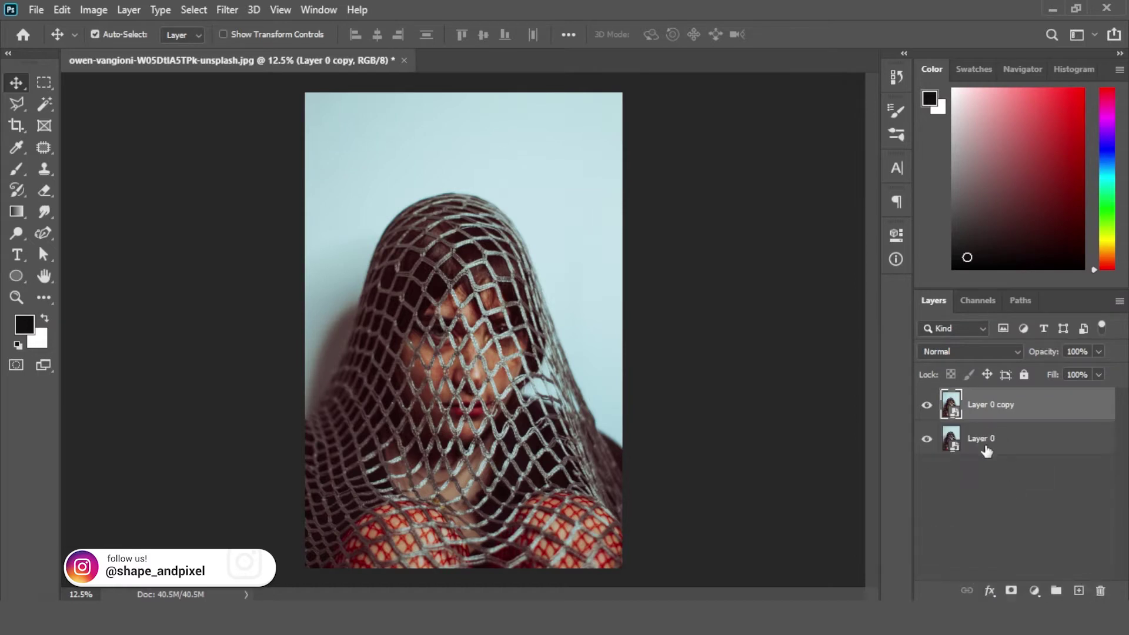
double_click(984, 440)
text(1)
double_click(993, 407)
text(2)
Step: Apply a randomized Square Wave filter to layer 1 with wavelength 240–591, amplitude 344–903 and scale 16% by 1%, and hide layer 2
click(1002, 445)
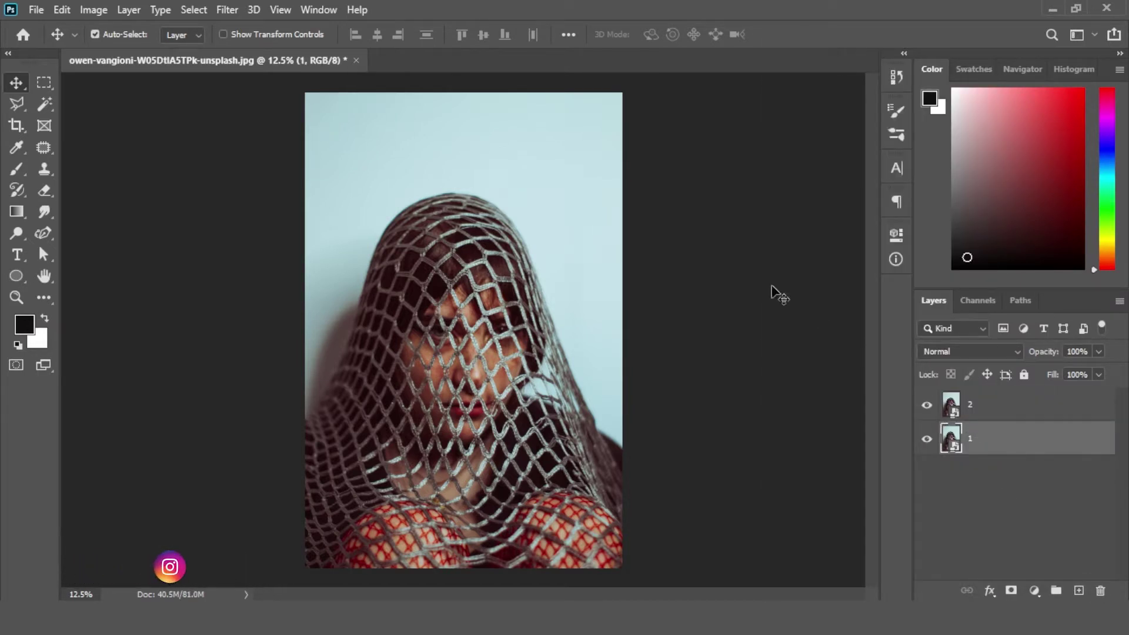
click(230, 10)
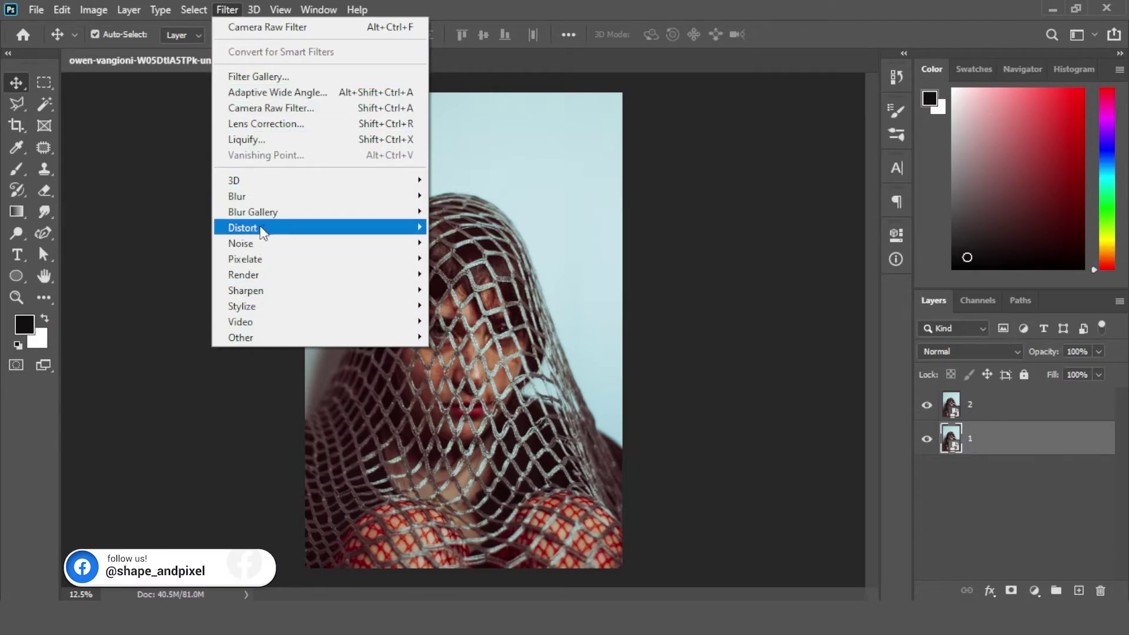
mouse_move(260, 228)
click(483, 330)
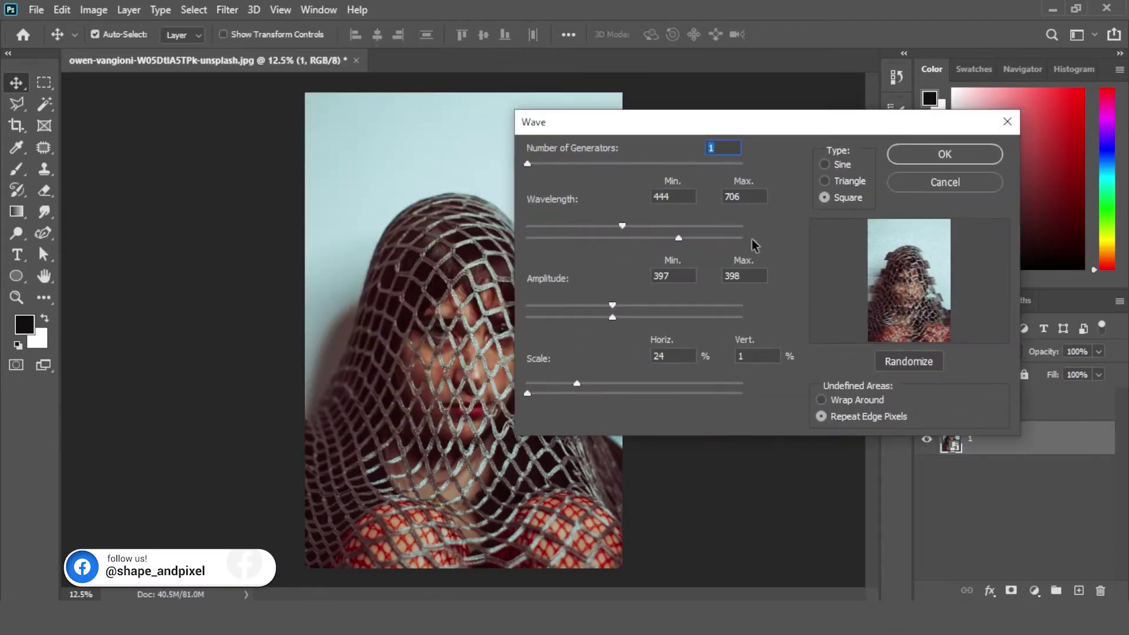
mouse_move(579, 384)
mouse_down()
mouse_move(560, 384)
mouse_move(579, 384)
mouse_up()
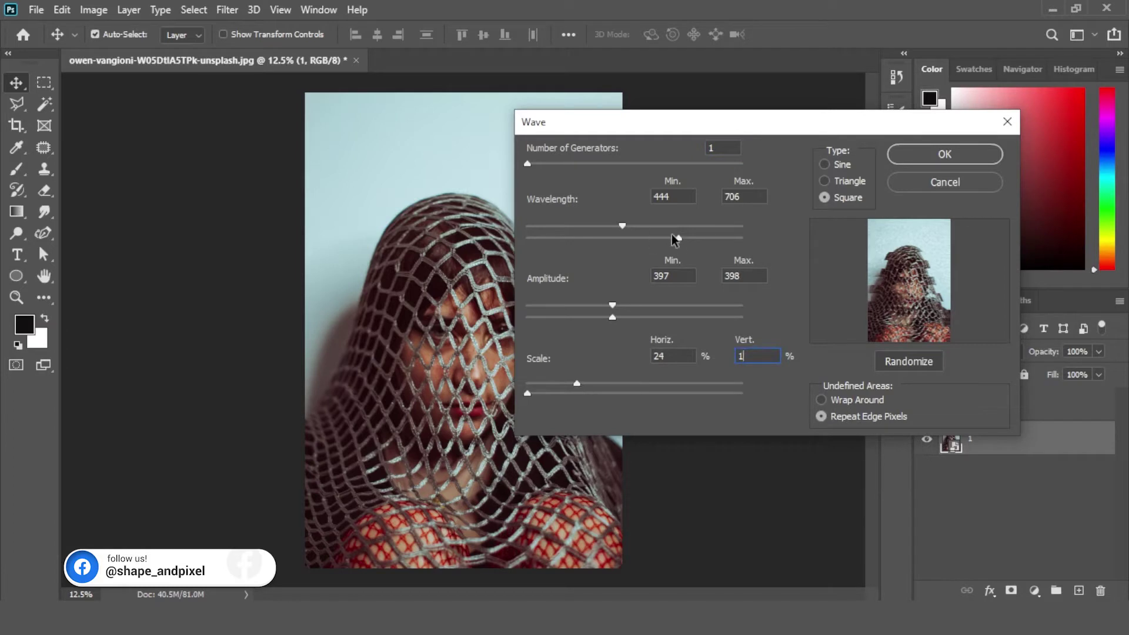
drag(674, 238, 578, 226)
mouse_move(613, 317)
mouse_down()
mouse_move(721, 318)
mouse_move(600, 305)
mouse_up()
drag(577, 384, 561, 384)
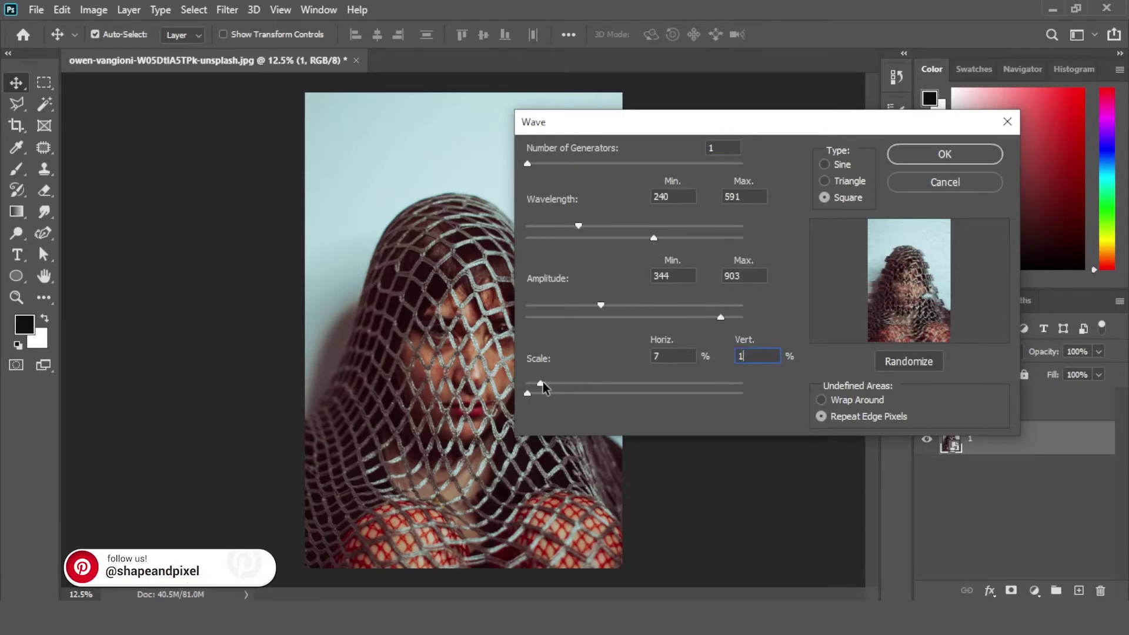
click(907, 360)
click(910, 361)
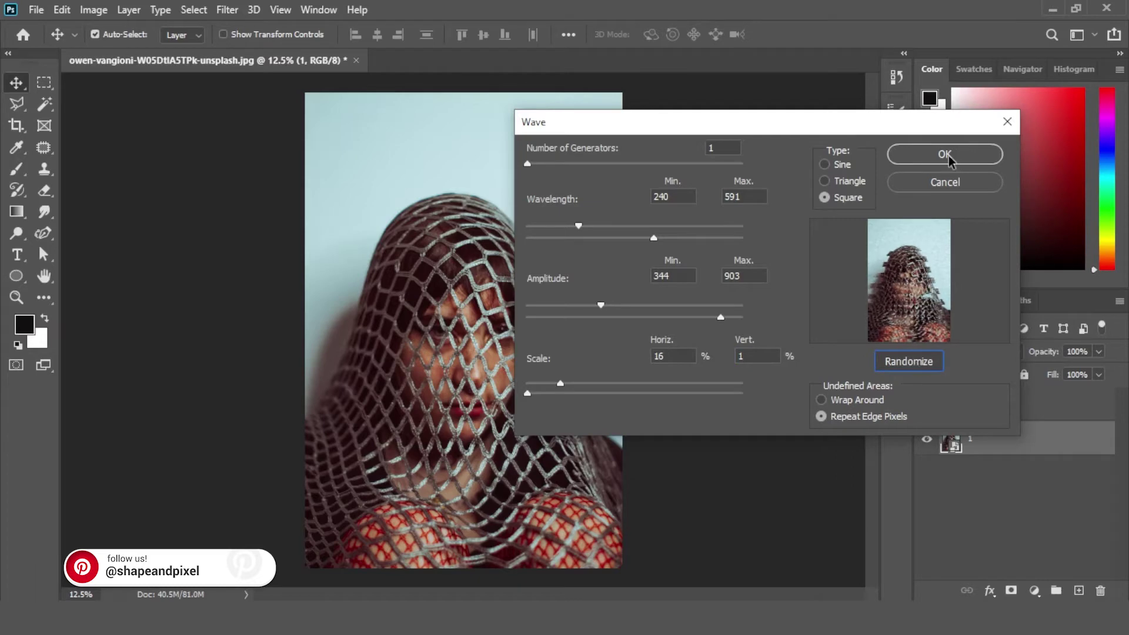
click(947, 155)
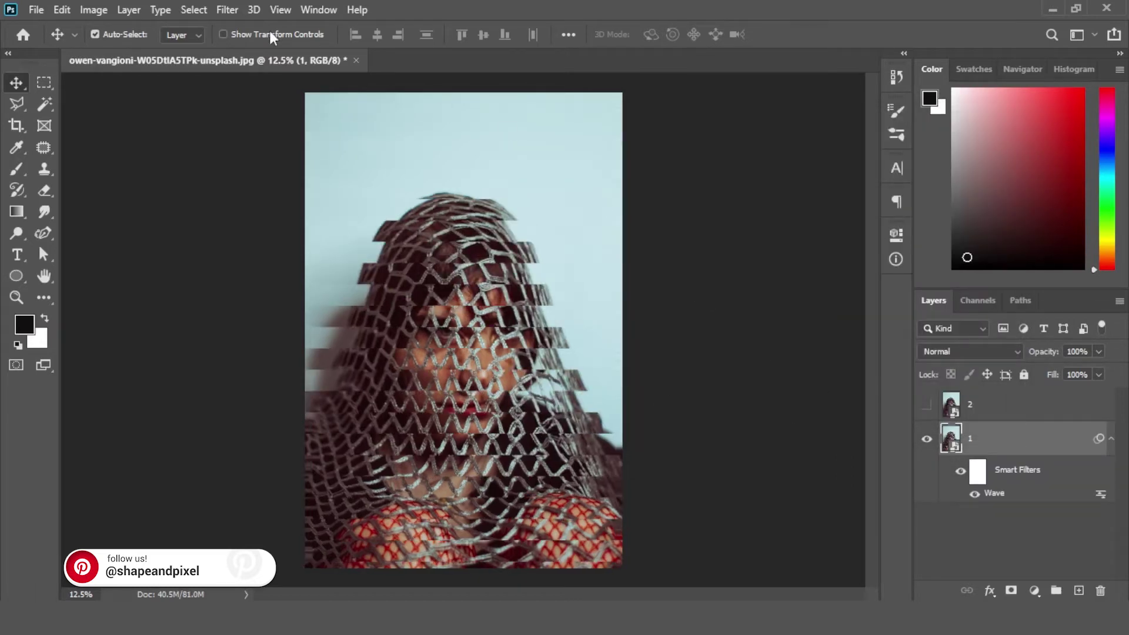
Step: Add a second Square Wave filter to layer 1 with wavelength 424–756, amplitude 448–903 and scale 4% by 1%, and collapse its filter list
click(227, 9)
mouse_move(282, 228)
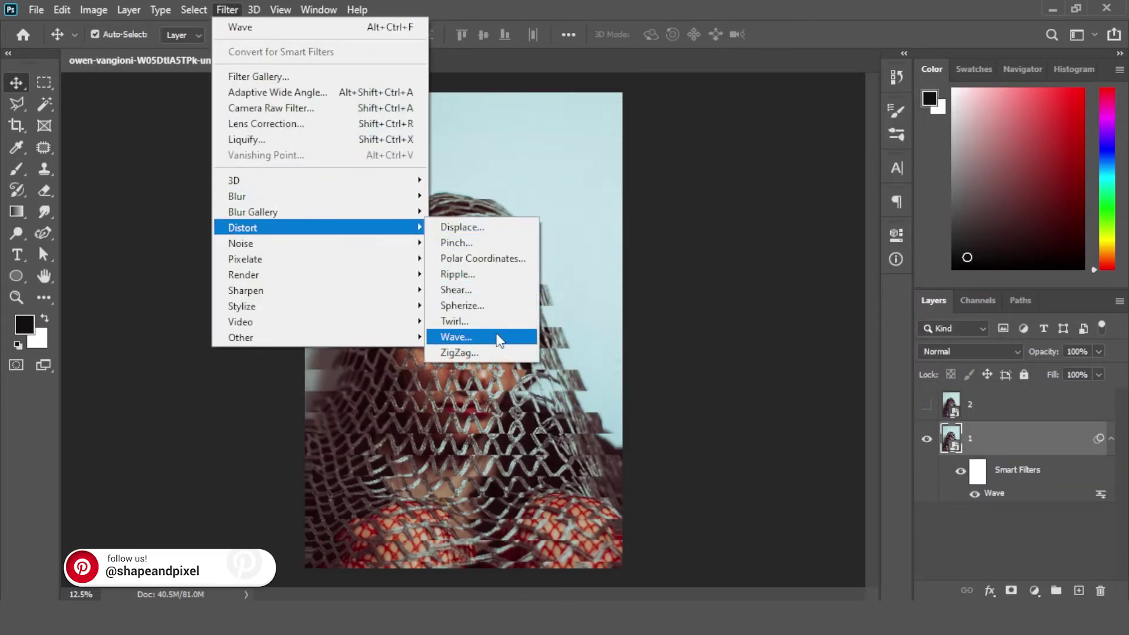
click(457, 337)
drag(573, 389, 535, 385)
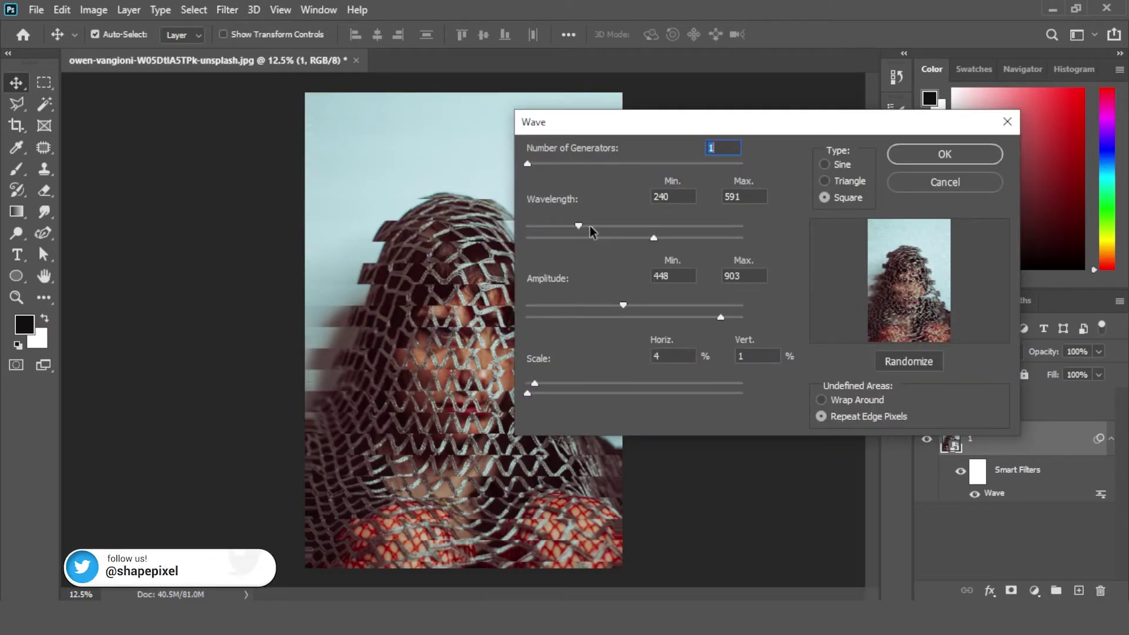
drag(590, 228, 690, 240)
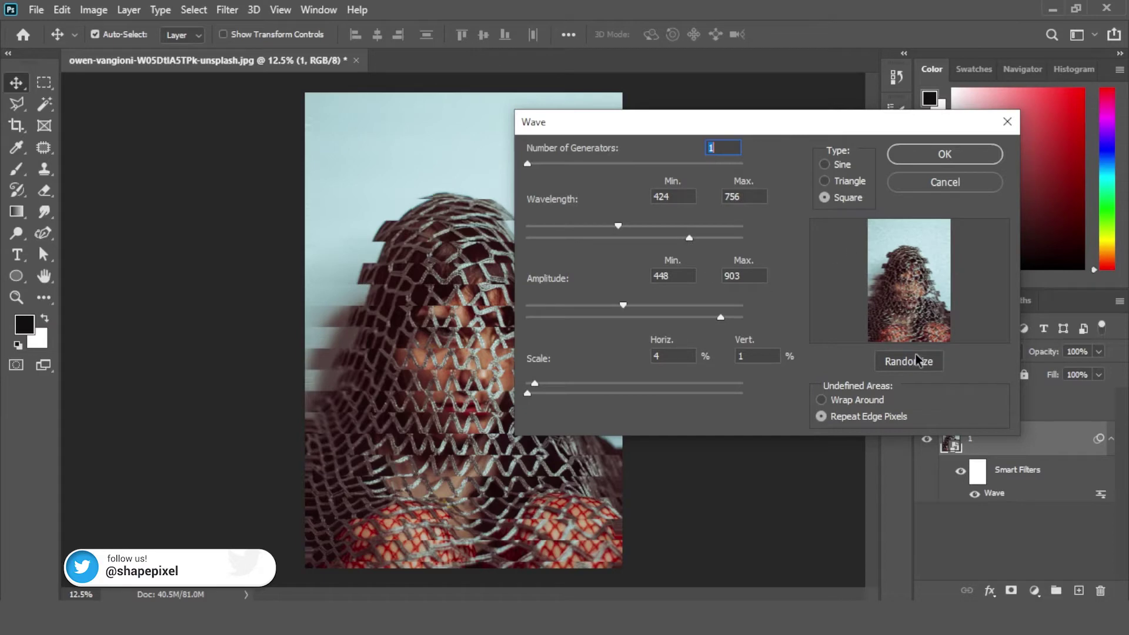
click(941, 156)
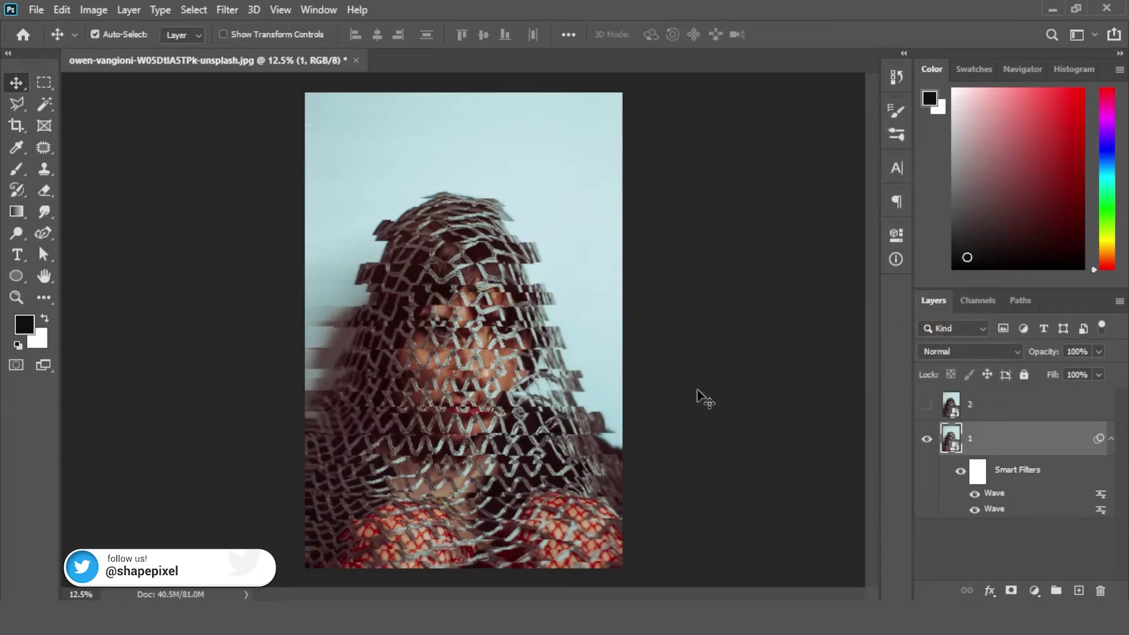
click(1111, 439)
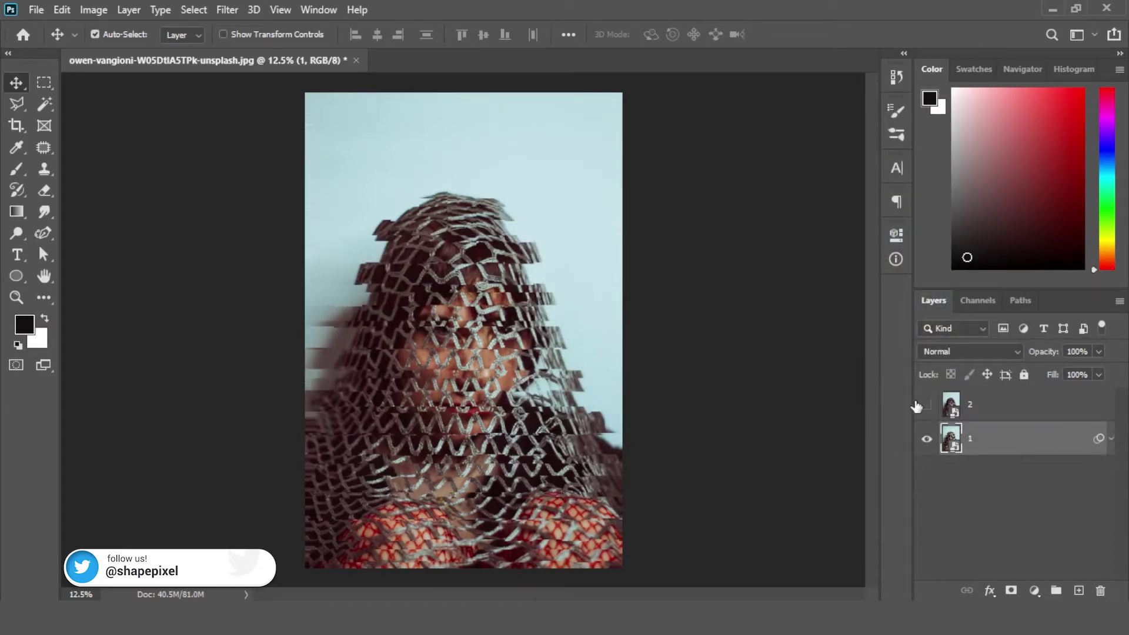
Step: Show layer 2 again and apply a Halftone Pattern filter with size 4, contrast 0 and the Line pattern type
click(927, 404)
click(997, 407)
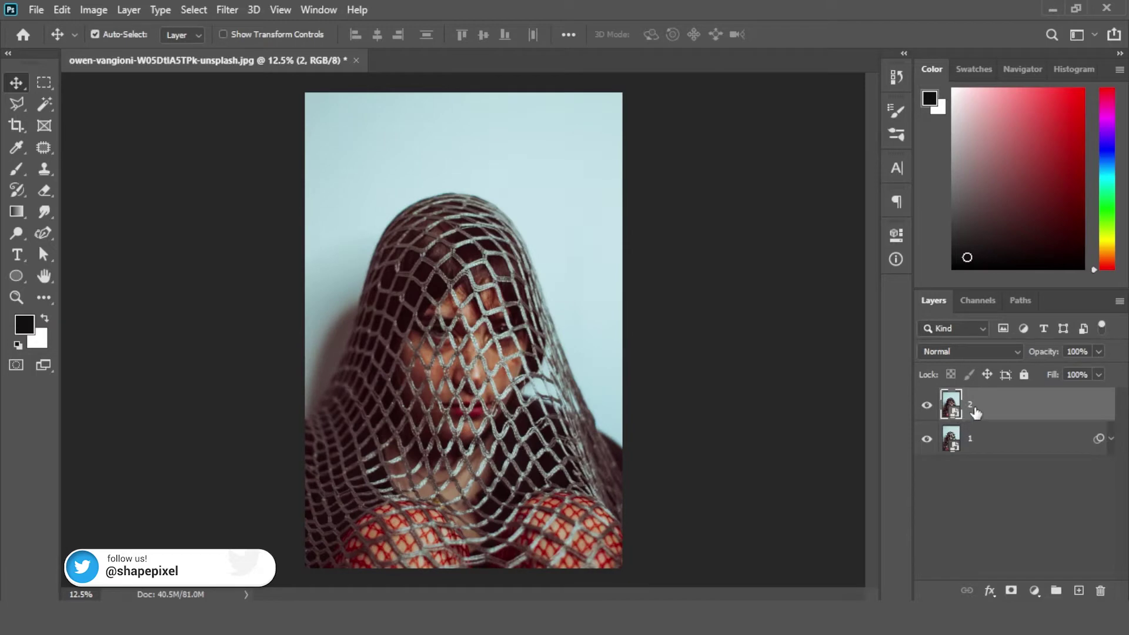
click(227, 10)
click(259, 78)
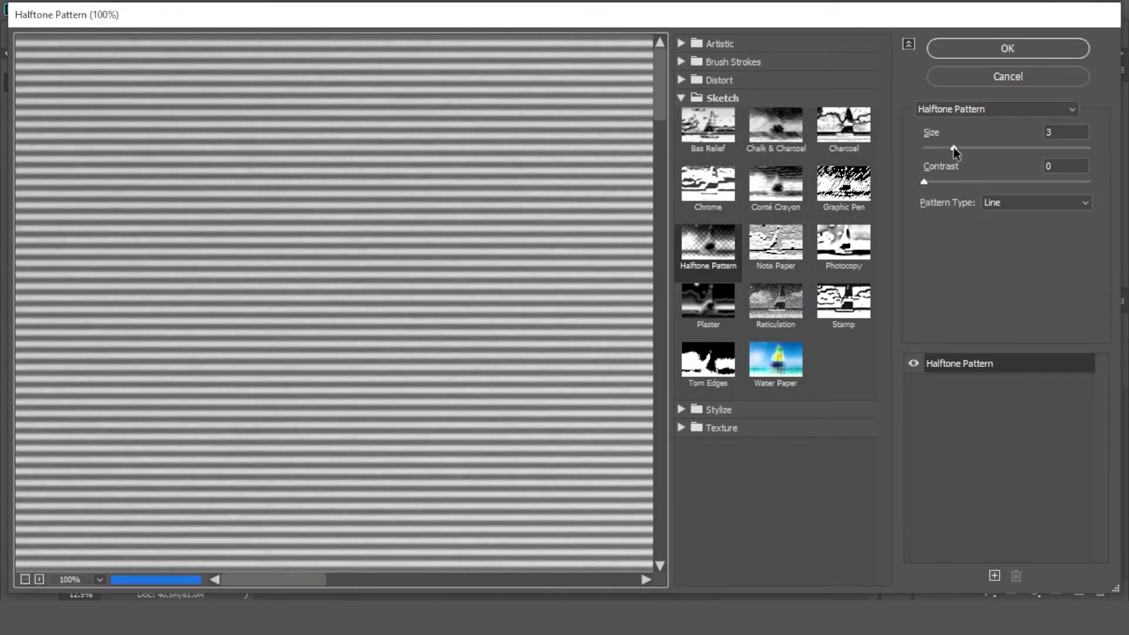
mouse_move(954, 148)
mouse_down()
mouse_move(937, 148)
mouse_move(960, 150)
mouse_up()
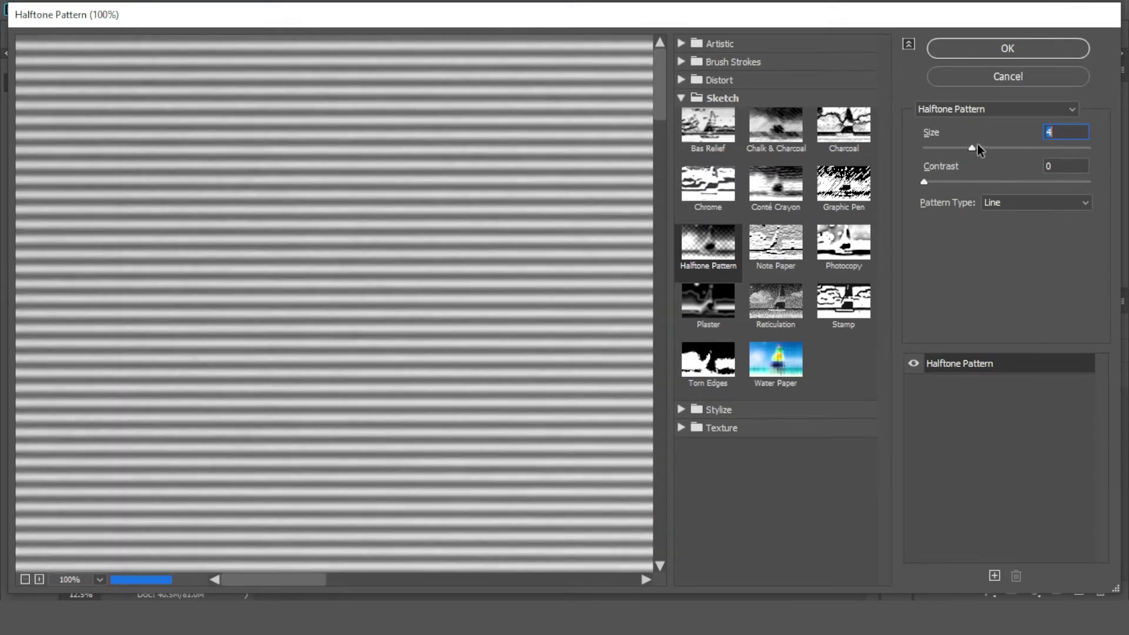
click(990, 53)
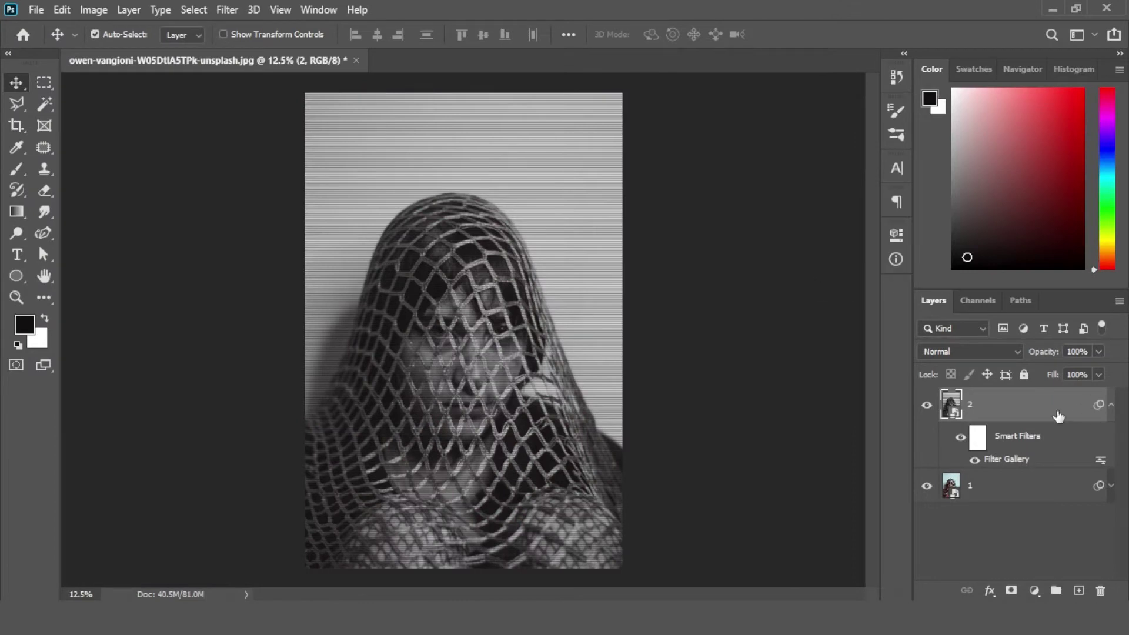
Step: Apply a randomized Square Wave filter to layer 2 with wavelength 240–733, amplitude 448–903 and scale 19% by 1%, and collapse its filter list
click(228, 10)
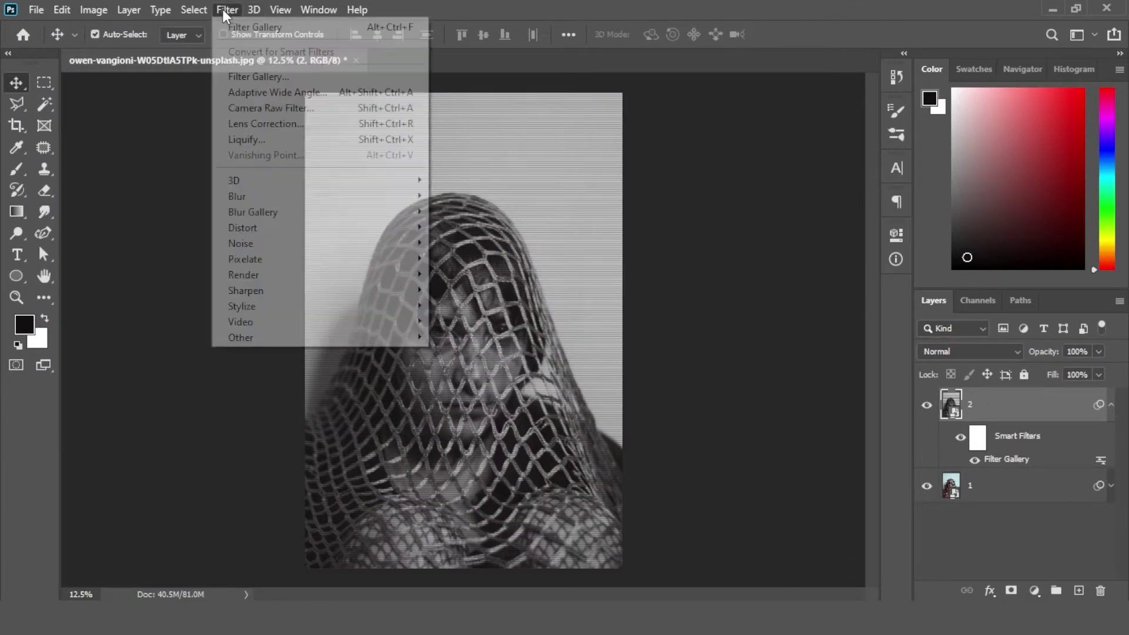
mouse_move(346, 230)
click(523, 337)
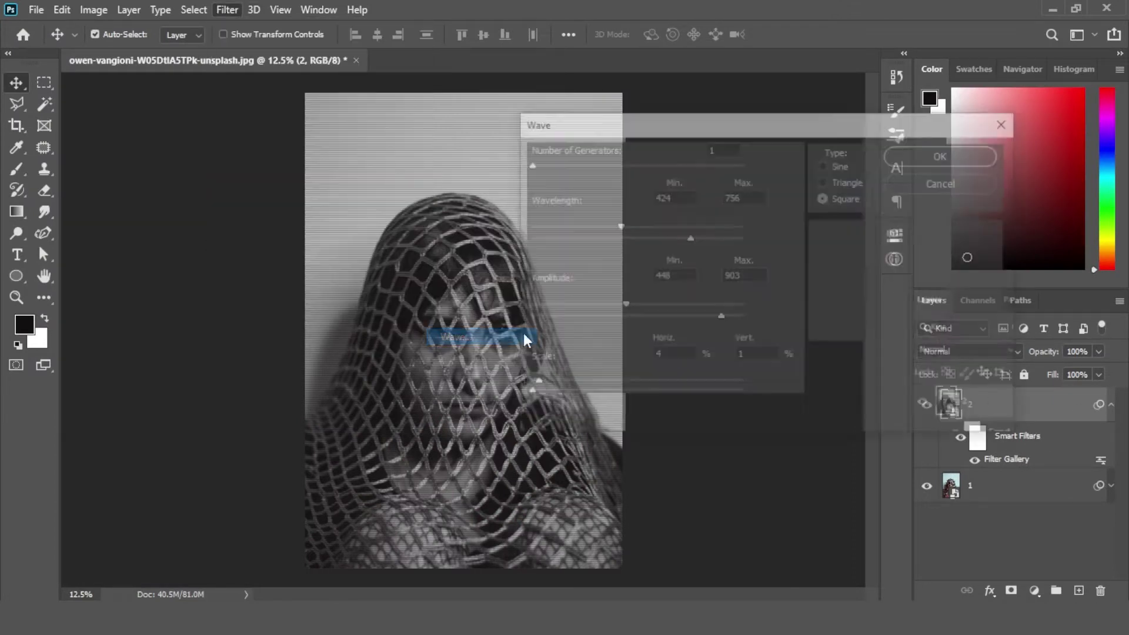
mouse_move(552, 387)
mouse_down()
mouse_move(568, 385)
mouse_move(555, 388)
mouse_up()
drag(617, 228, 560, 228)
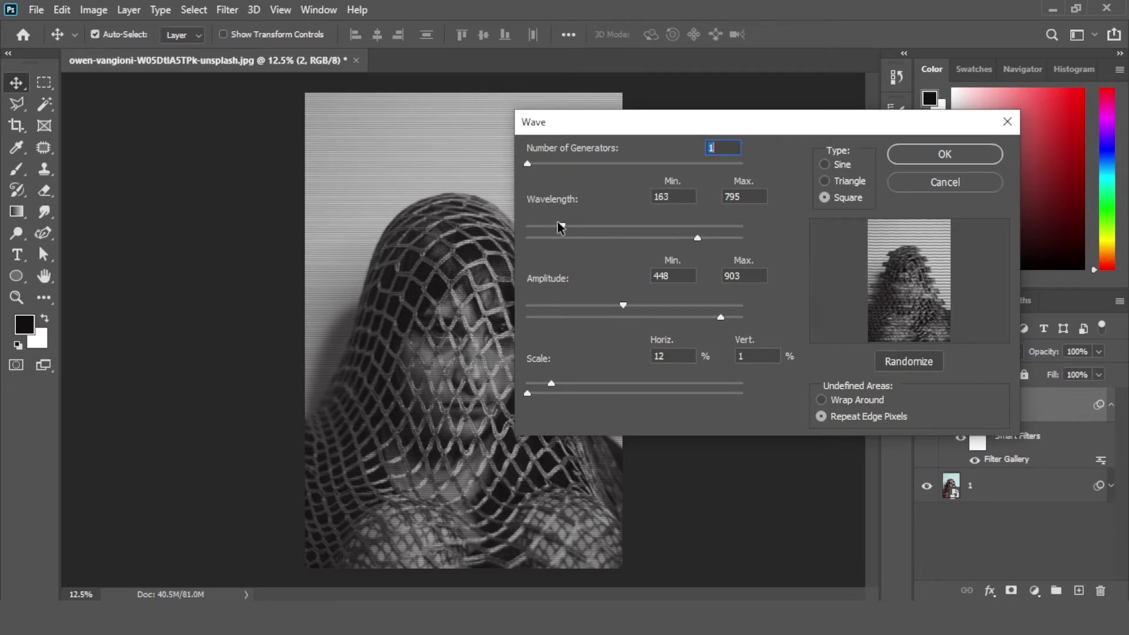
drag(698, 238, 682, 240)
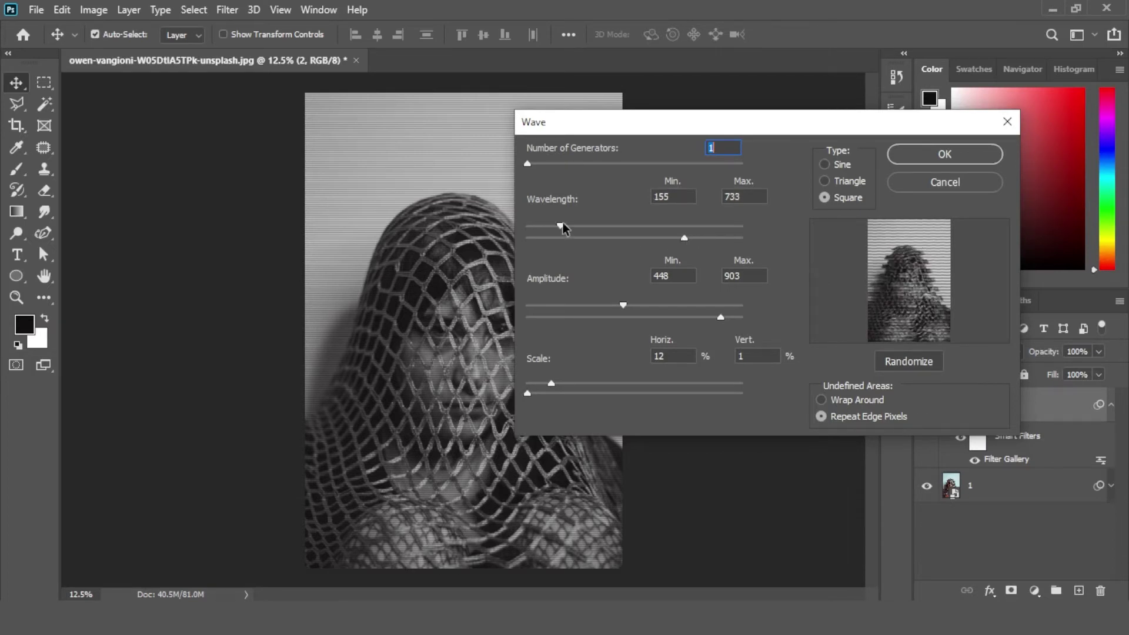
drag(563, 228, 579, 228)
mouse_move(552, 387)
mouse_down()
mouse_move(590, 388)
mouse_move(559, 389)
mouse_up()
click(909, 364)
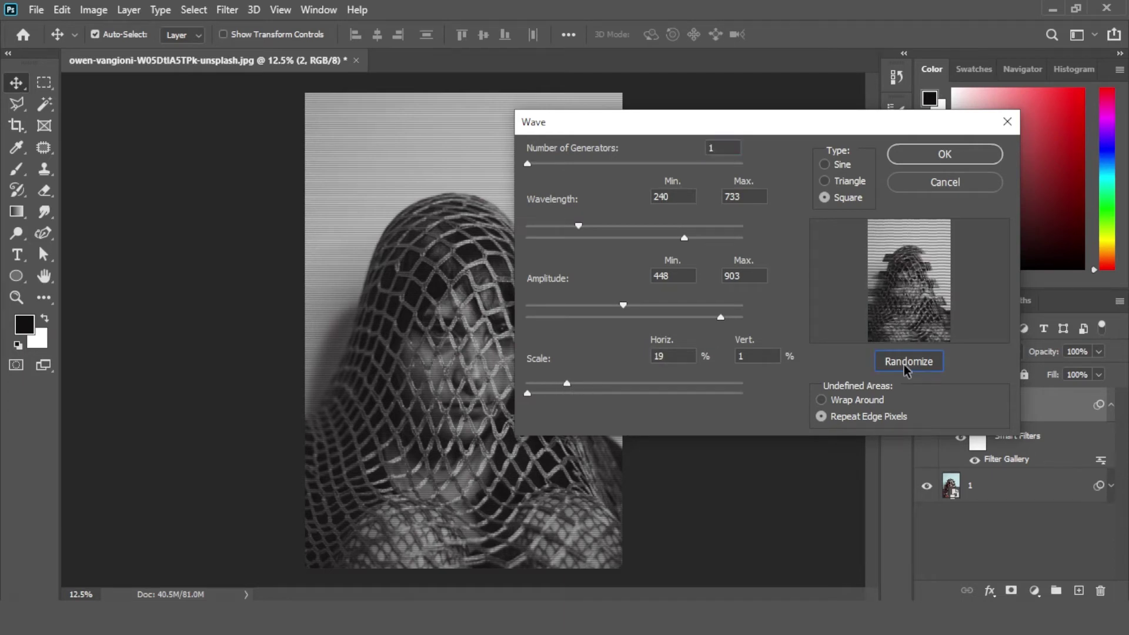
click(943, 156)
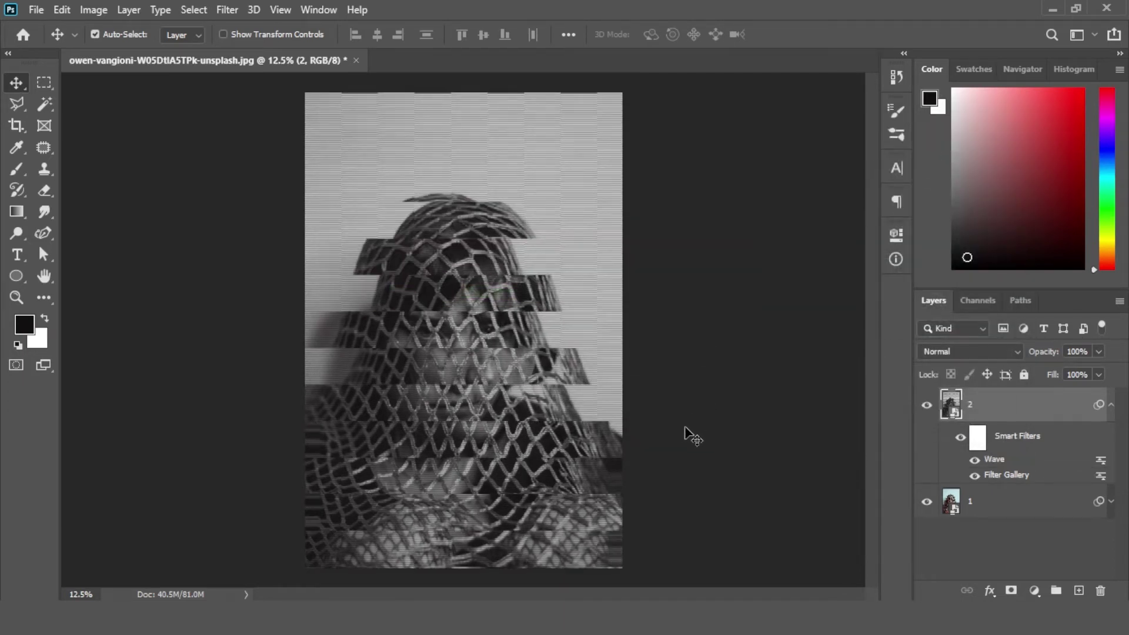
click(1112, 404)
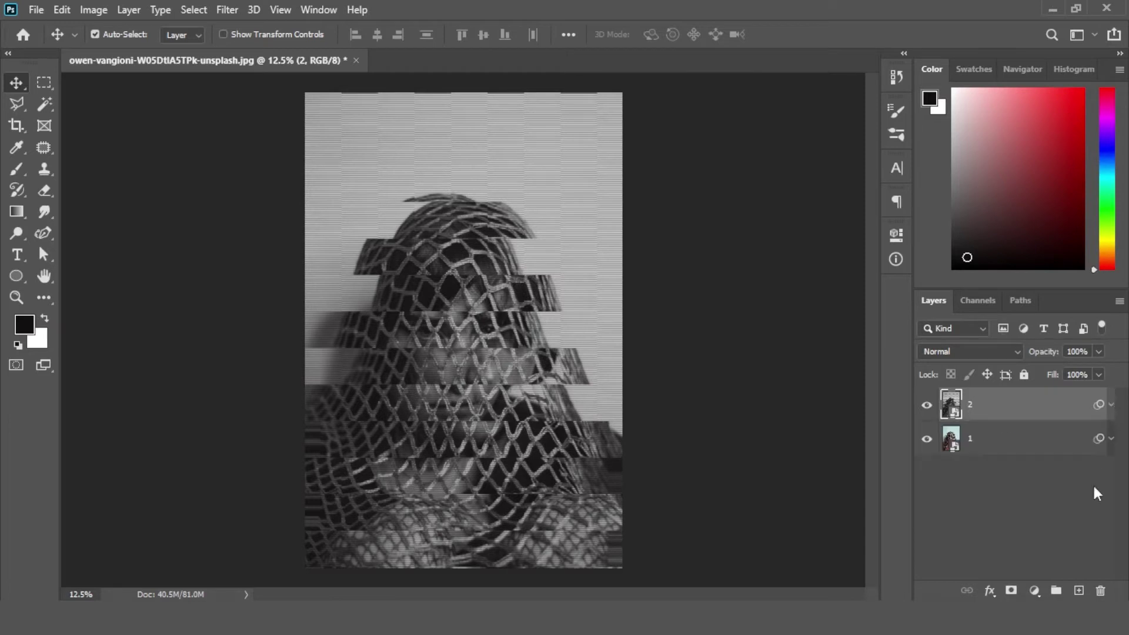
Step: Add a crimson red Solid Color fill layer above layer 2 and set its blend mode to Darken
click(1035, 591)
click(1038, 303)
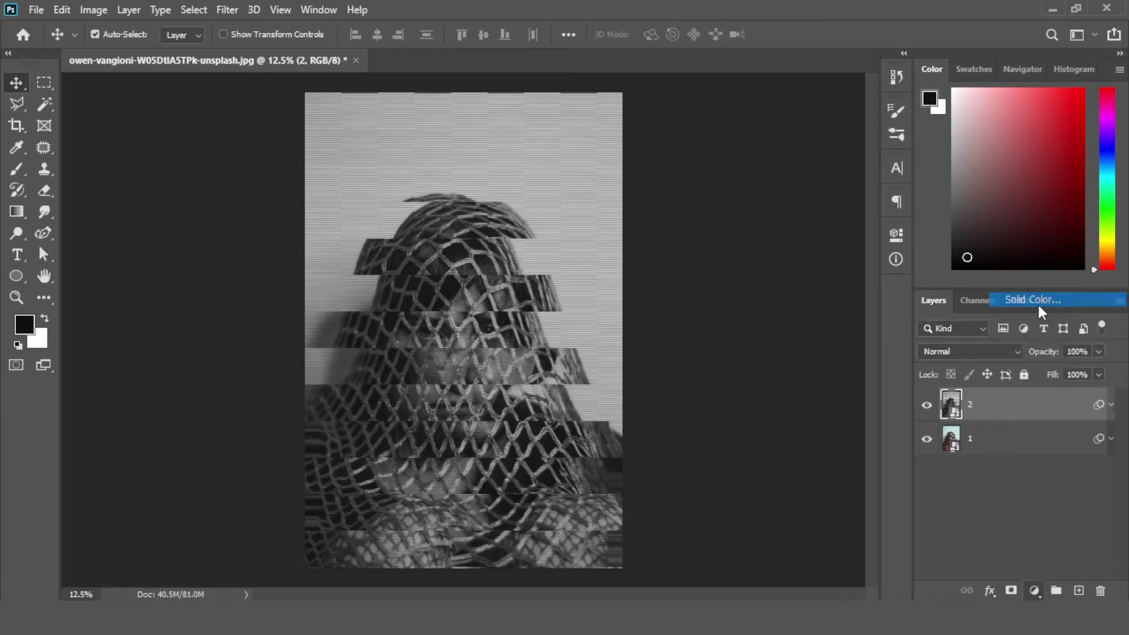
drag(807, 202, 831, 189)
click(972, 174)
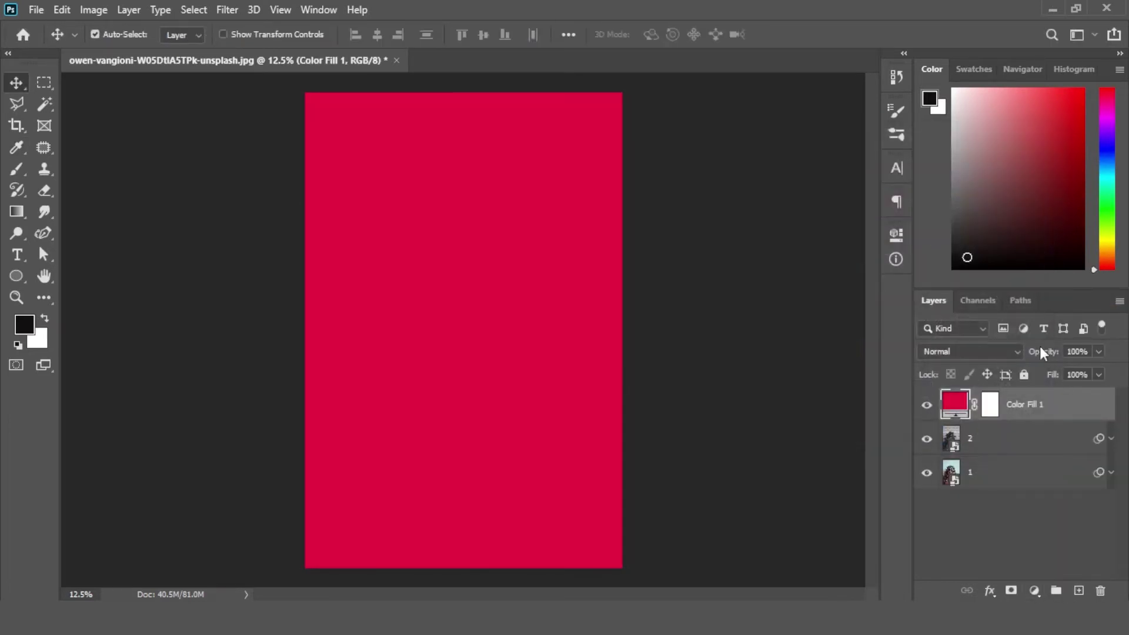
click(981, 353)
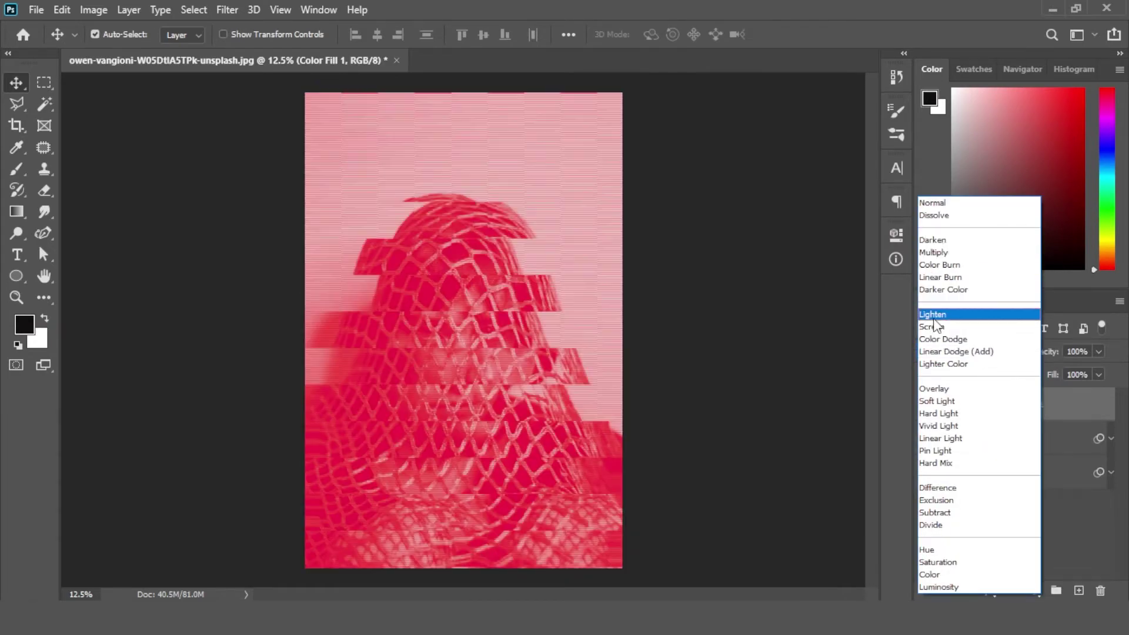
click(936, 240)
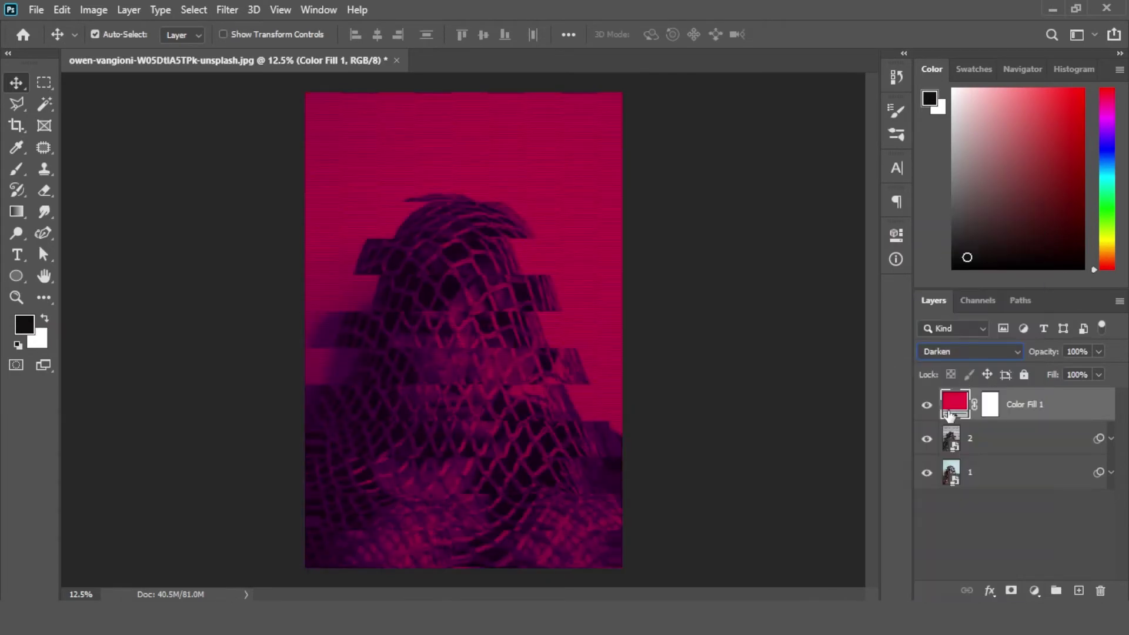
Step: Put the red fill and layer 2 into a group named Color that uses the Lighten blend mode
shift+click(1010, 439)
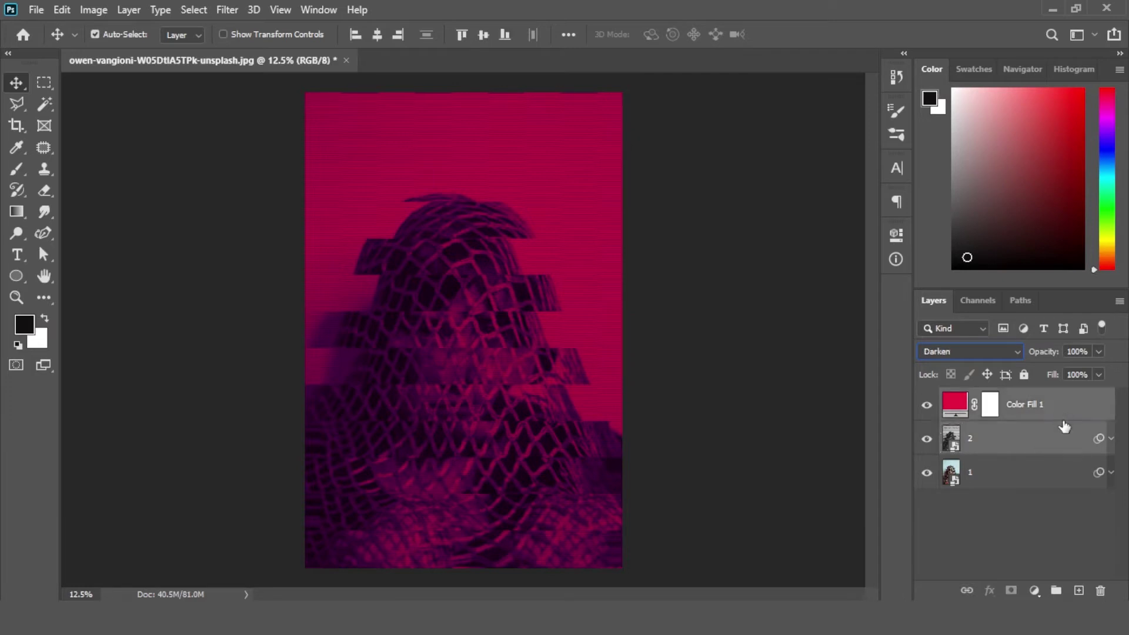
drag(1064, 435, 1057, 591)
click(970, 352)
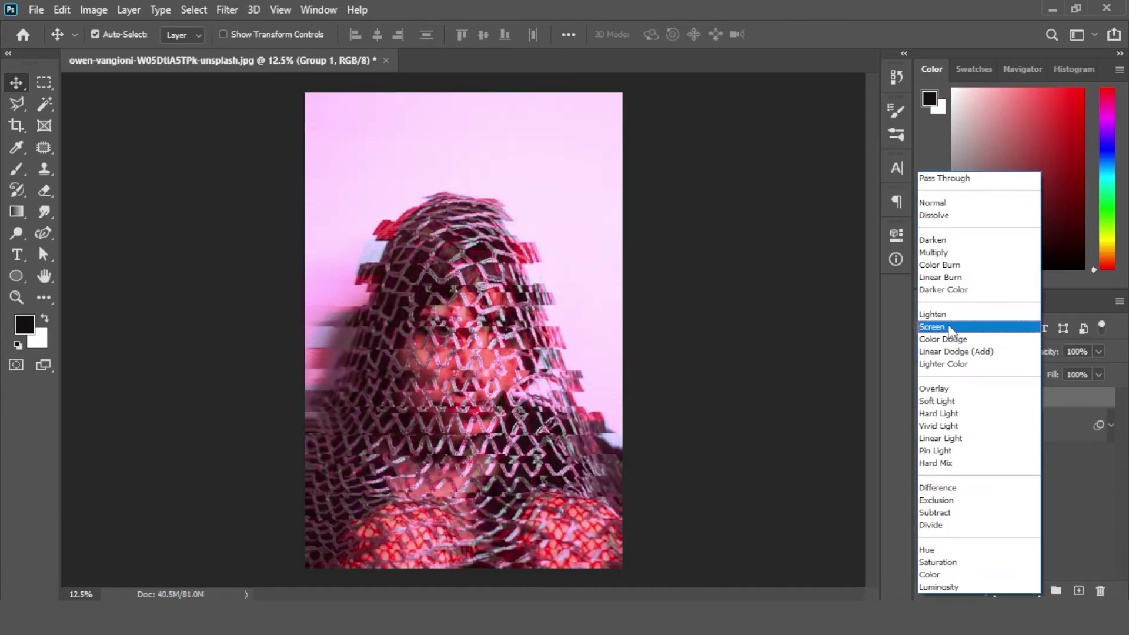
click(948, 318)
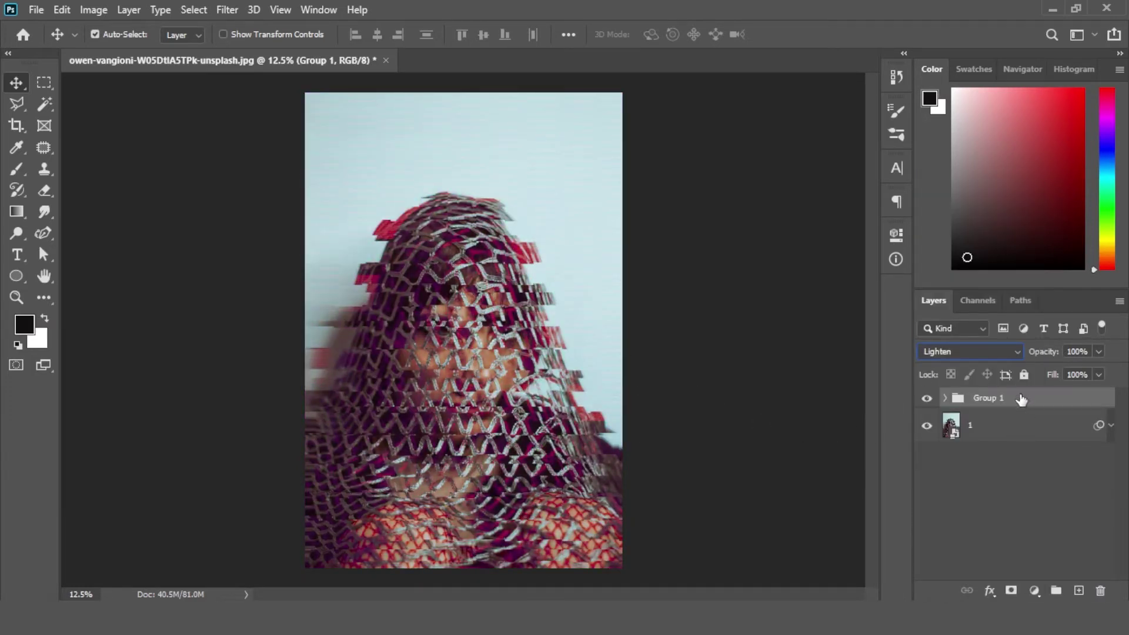
double_click(994, 399)
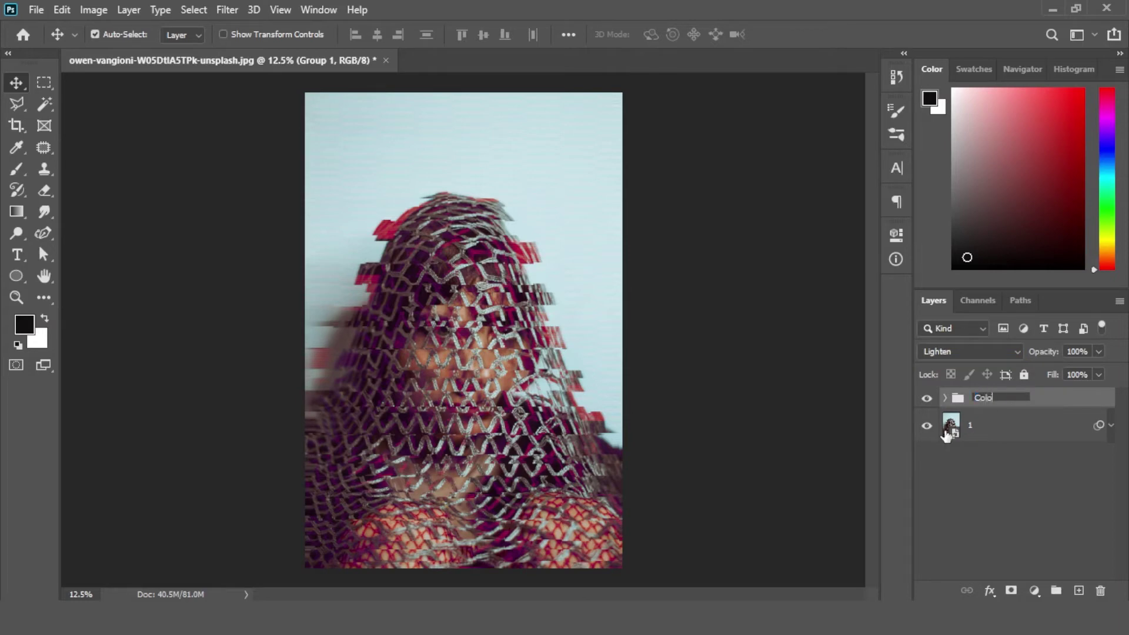
key(Return)
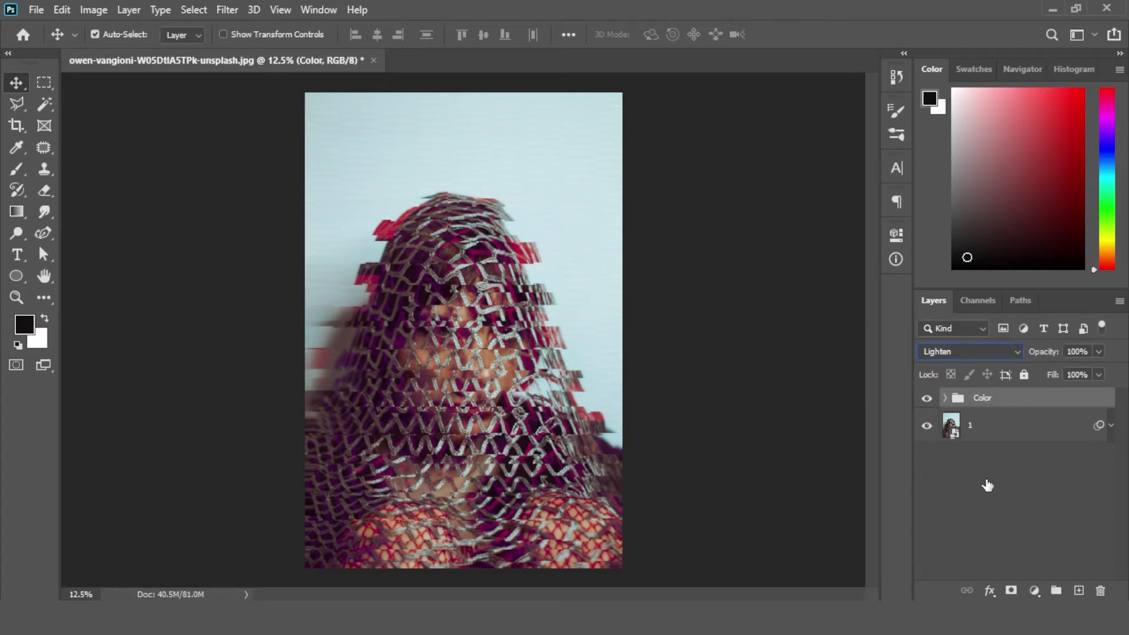
Step: Duplicate the Color group so the copy sits above the original
double_click(1044, 395)
key(Escape)
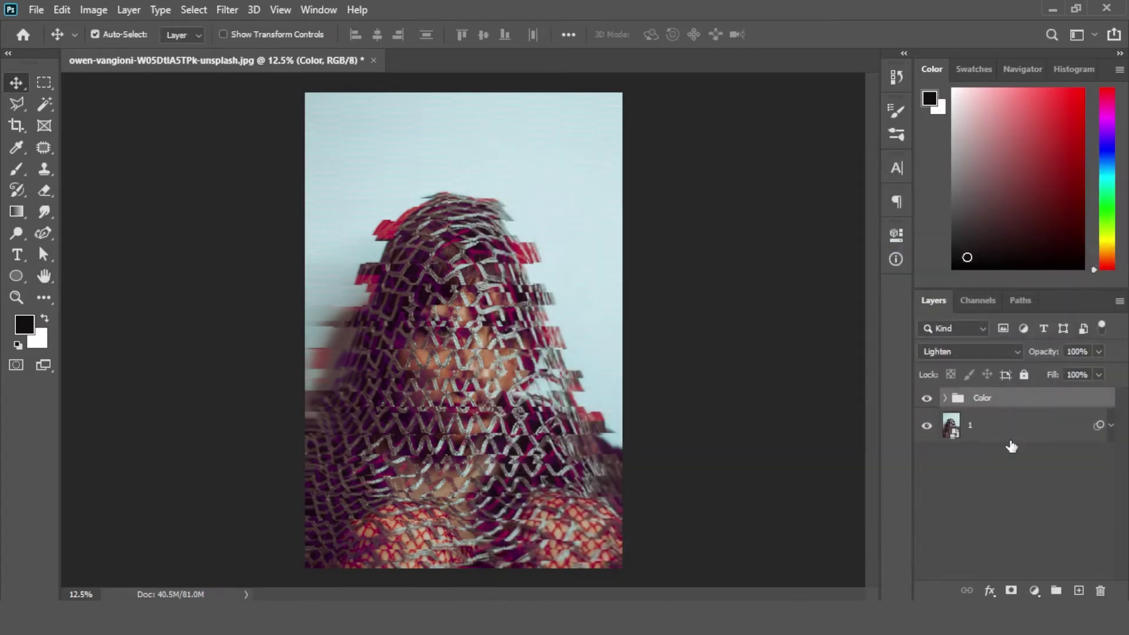
drag(1013, 405, 1079, 591)
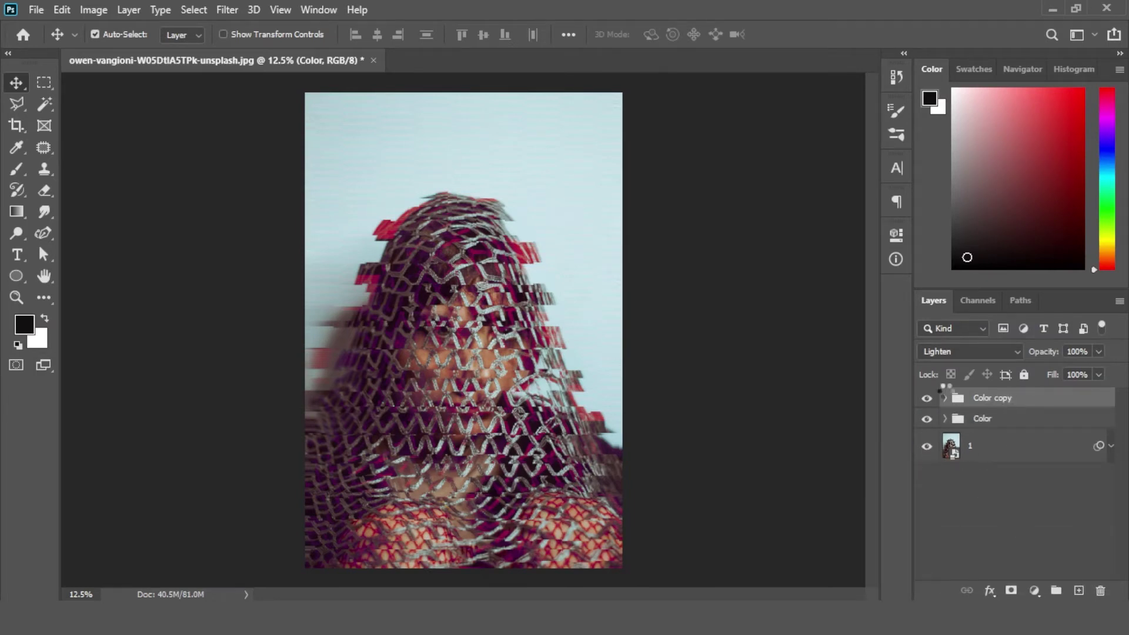
Step: Edit the Wave filter on layer 2 in the duplicated group to wavelength 170–591 and horizontal scale 33%
click(945, 398)
click(972, 429)
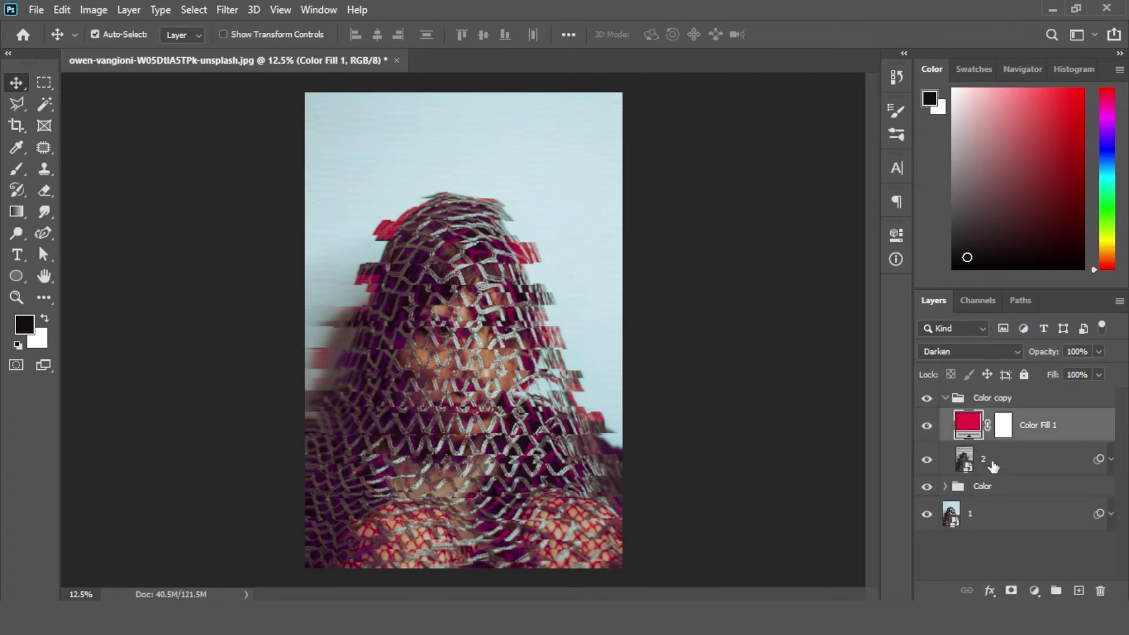
click(993, 466)
click(1111, 459)
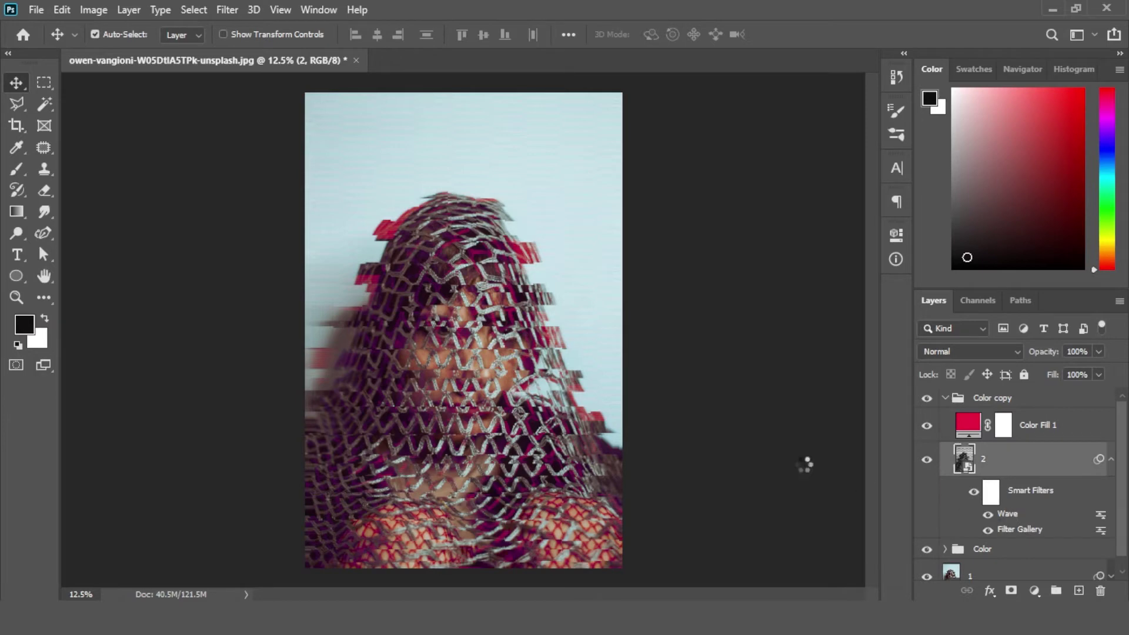
click(914, 366)
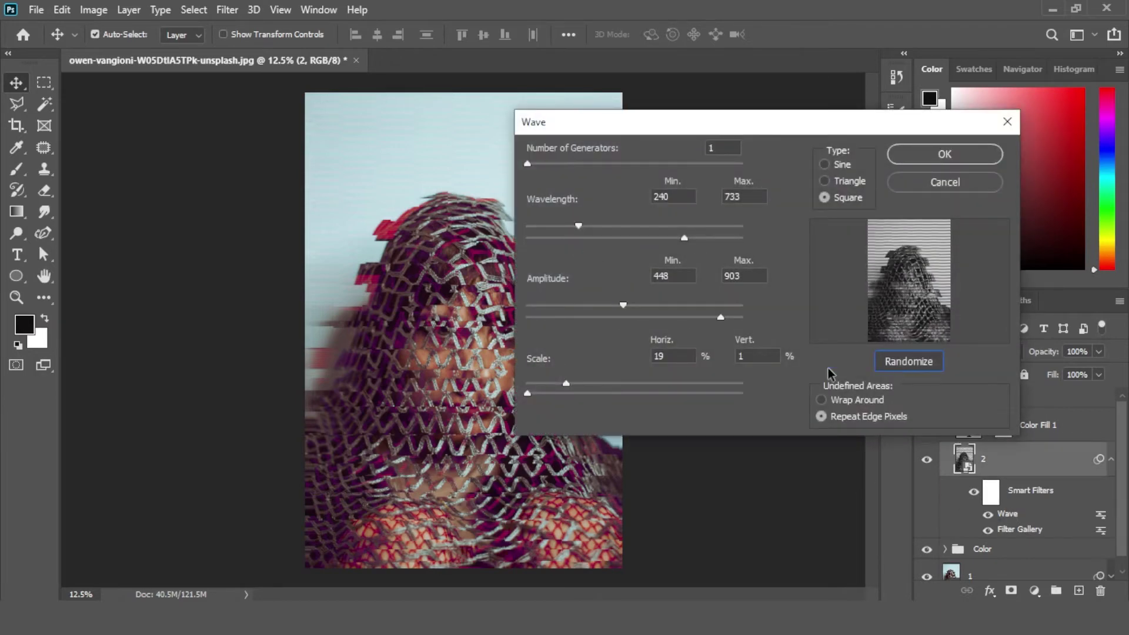
drag(565, 384, 630, 384)
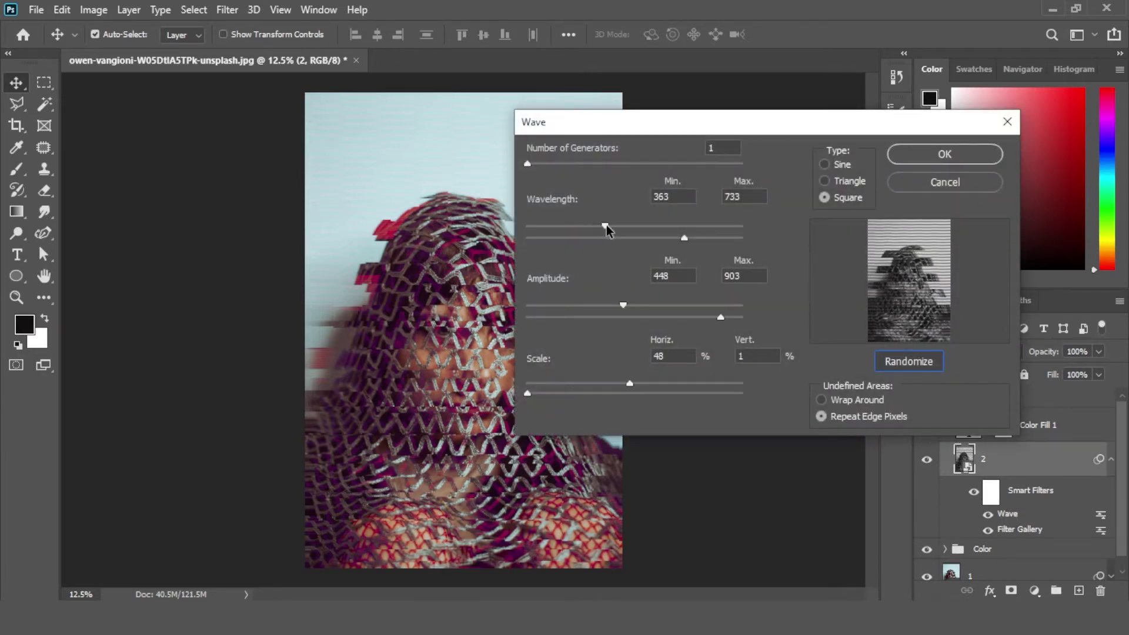
drag(607, 230, 538, 230)
drag(687, 239, 654, 238)
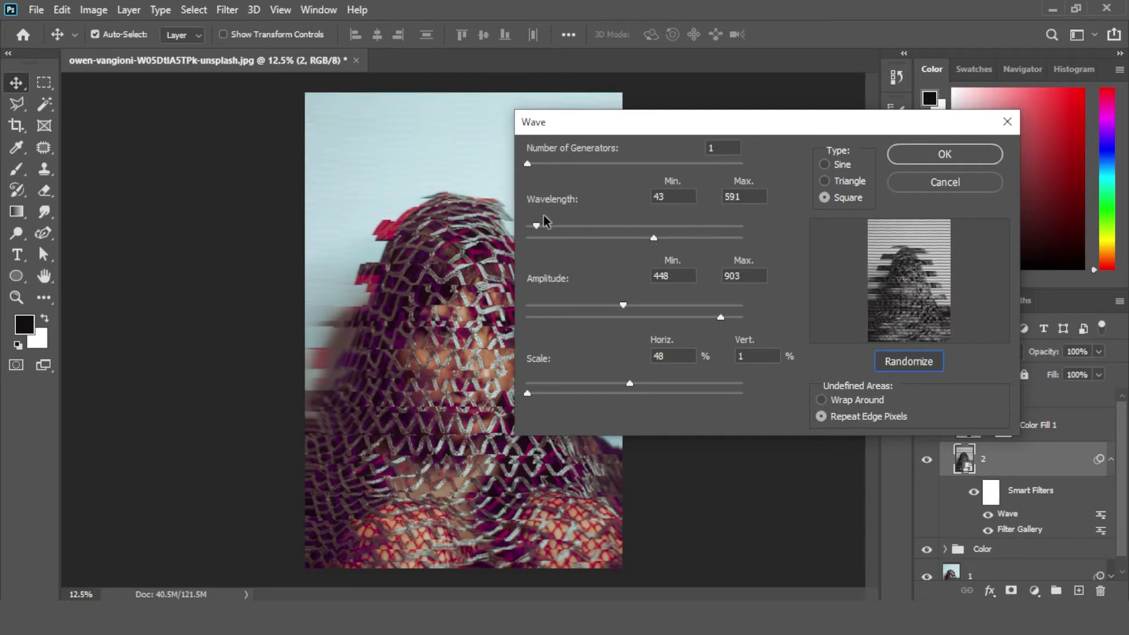
drag(556, 229, 564, 228)
drag(630, 385, 599, 387)
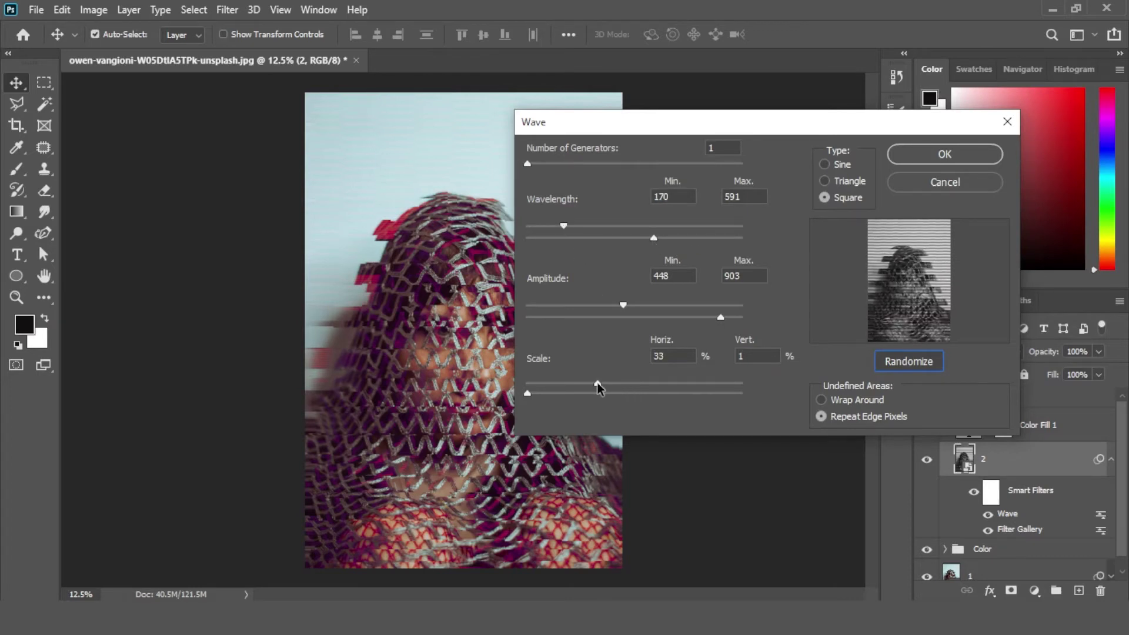
click(945, 154)
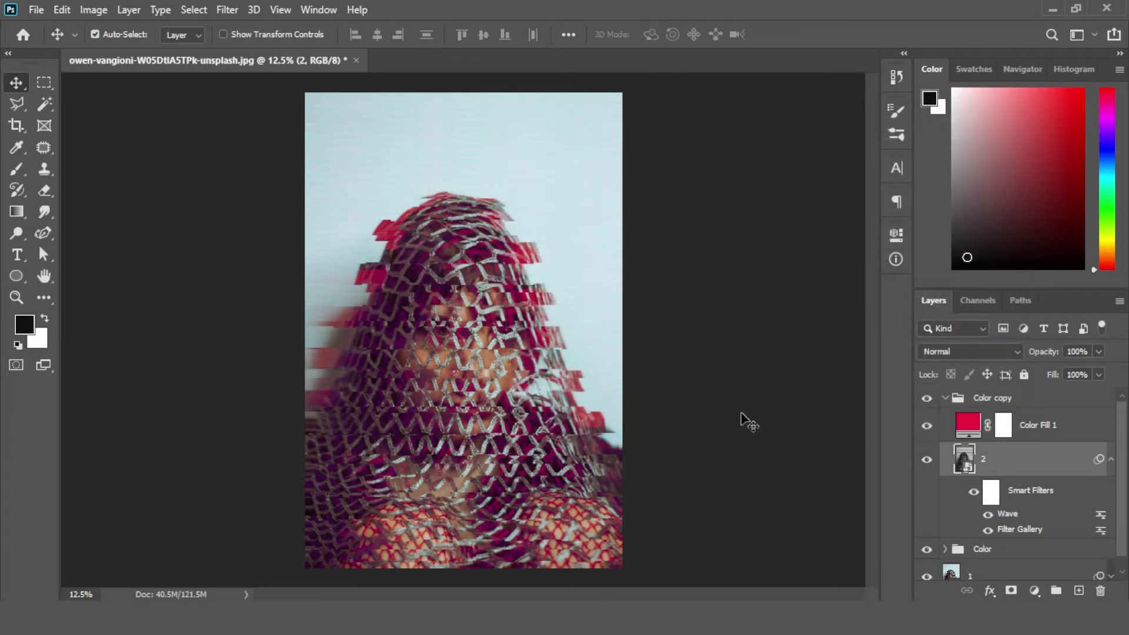
Step: Recolor the duplicated group's fill layer to a vivid blue, about 1800ff, collapse the group and lower its Fill to 76%
double_click(968, 424)
drag(849, 184, 836, 327)
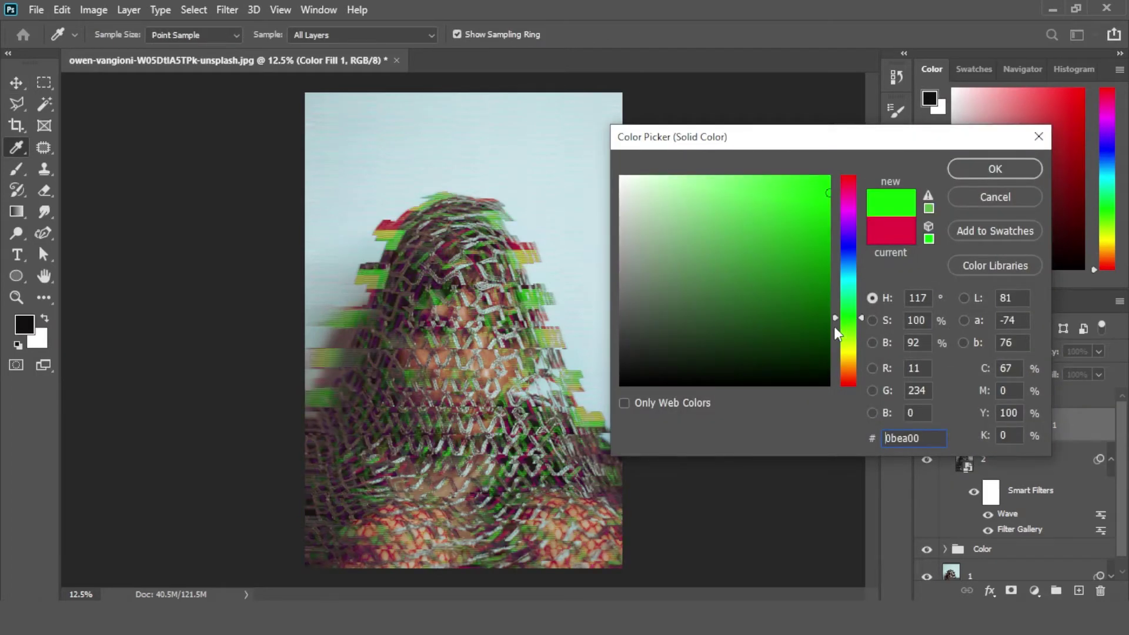
drag(828, 190, 830, 175)
drag(835, 318, 833, 250)
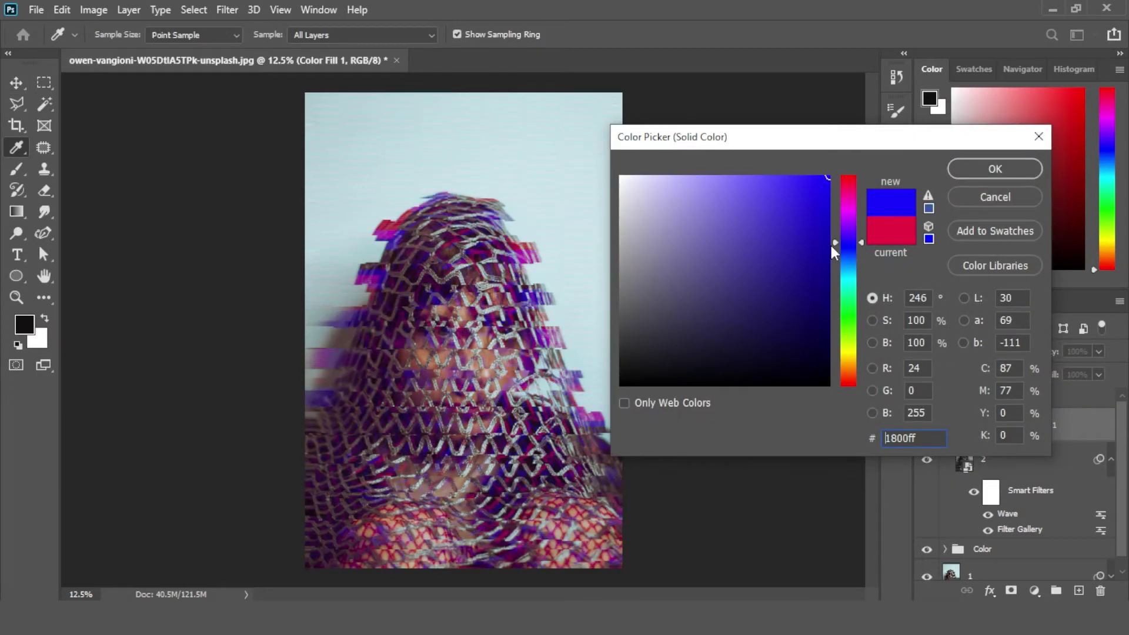
mouse_move(815, 180)
mouse_down()
mouse_move(774, 176)
mouse_move(832, 172)
mouse_up()
click(998, 174)
key(v)
click(945, 398)
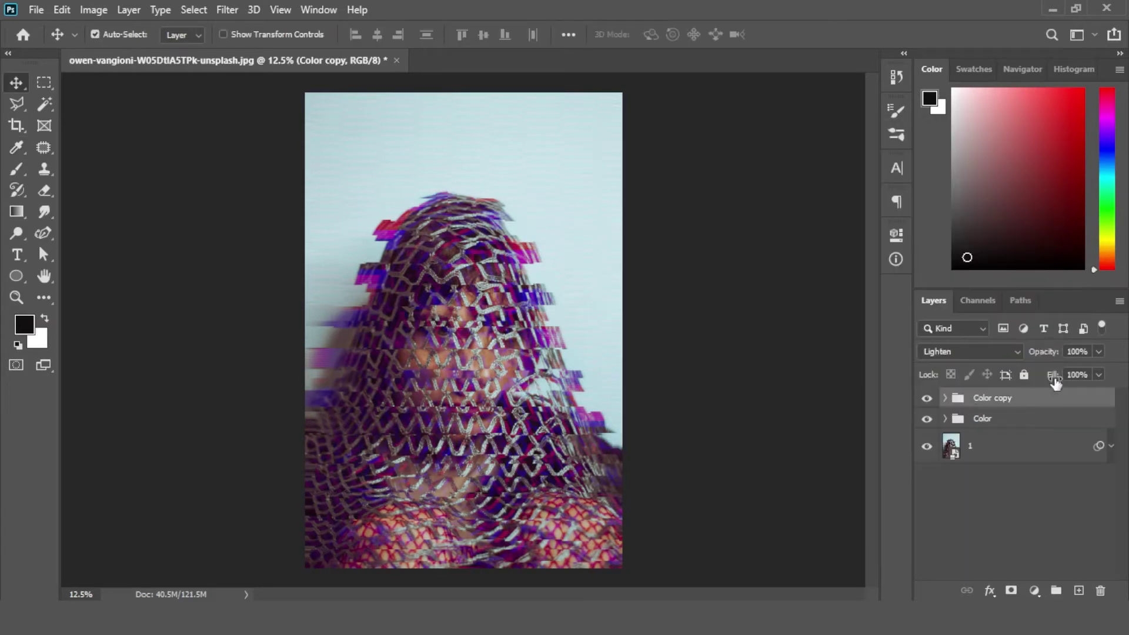
click(1099, 376)
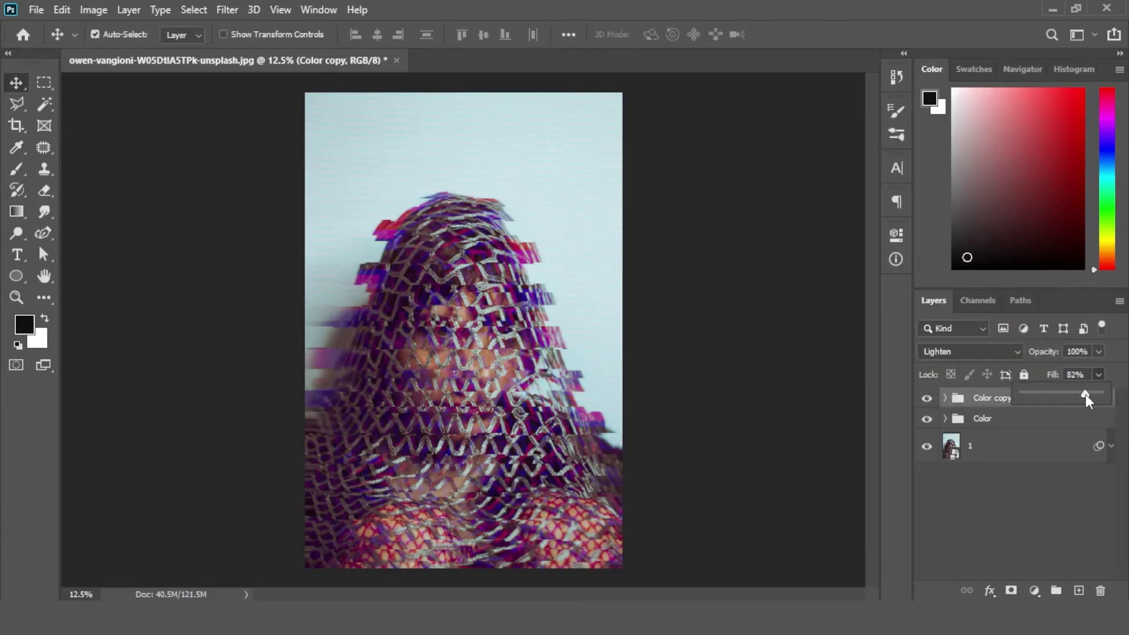
Step: Replace the contents of smart object layer 1 with the photo of the curly-haired person in a white shirt
click(1030, 446)
right_click(994, 446)
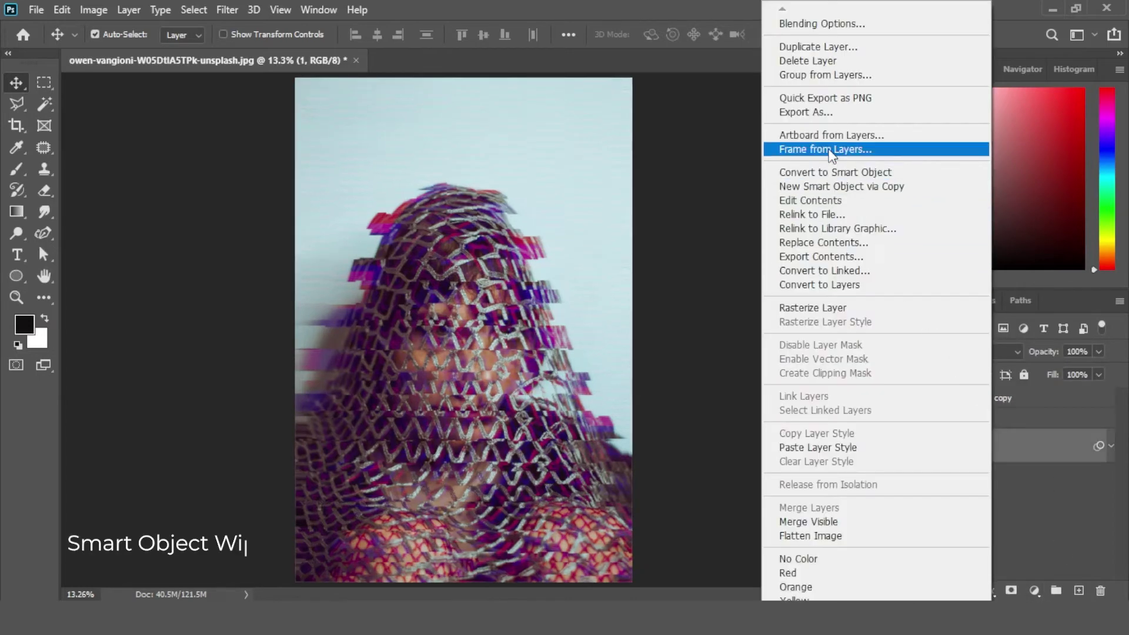
click(845, 247)
click(287, 147)
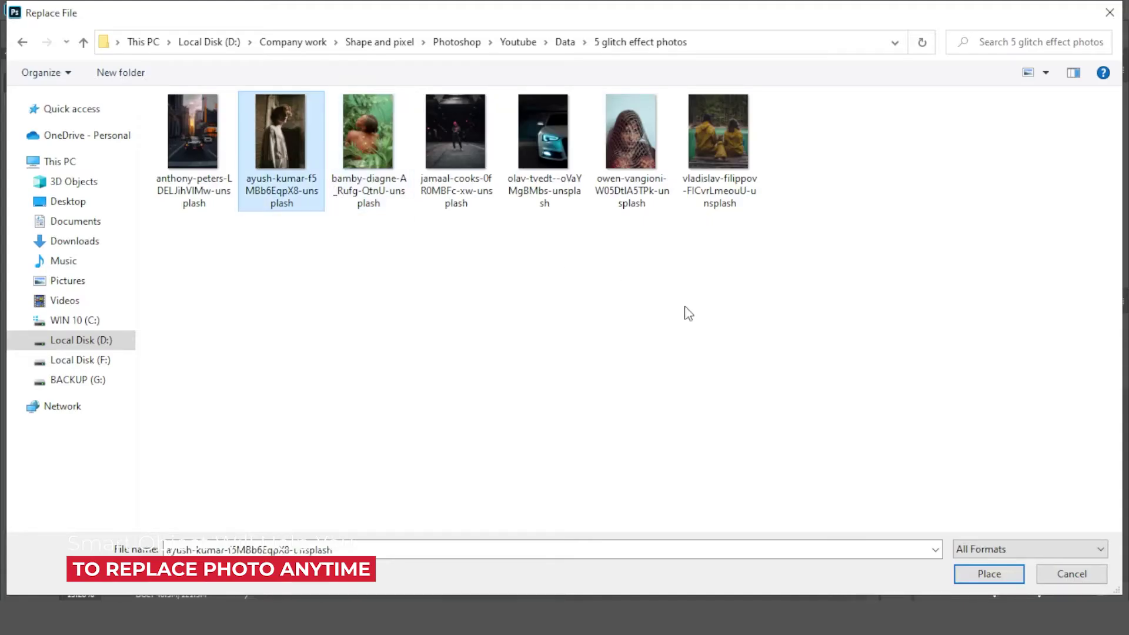
click(990, 568)
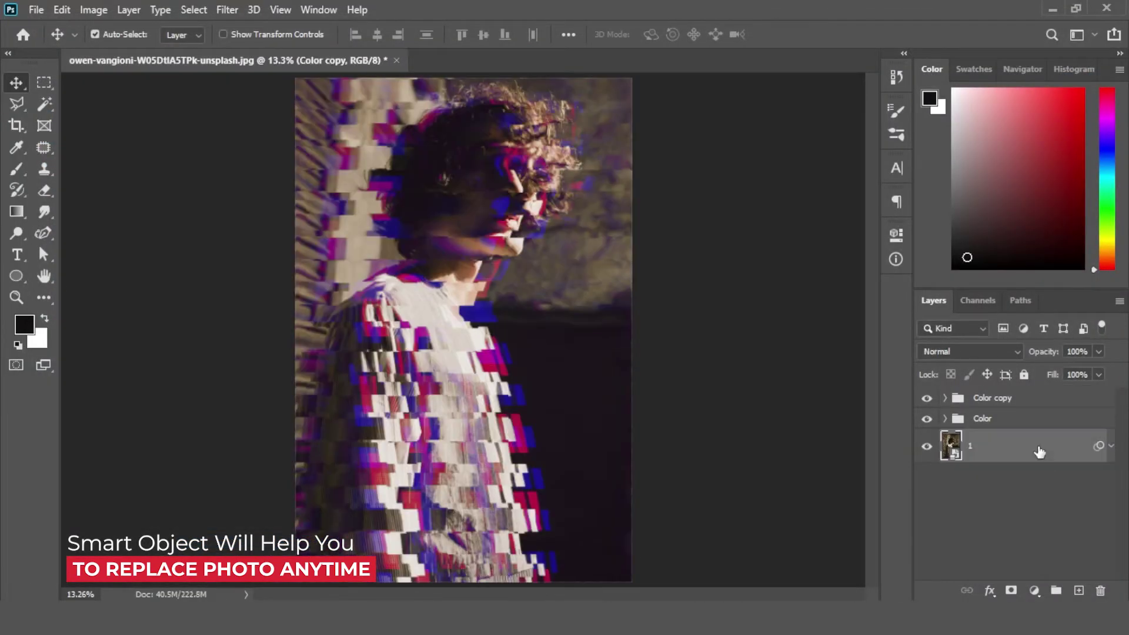
Step: Replace the contents of smart object layer 1 with the dark photo of a person standing on a road
right_click(1020, 459)
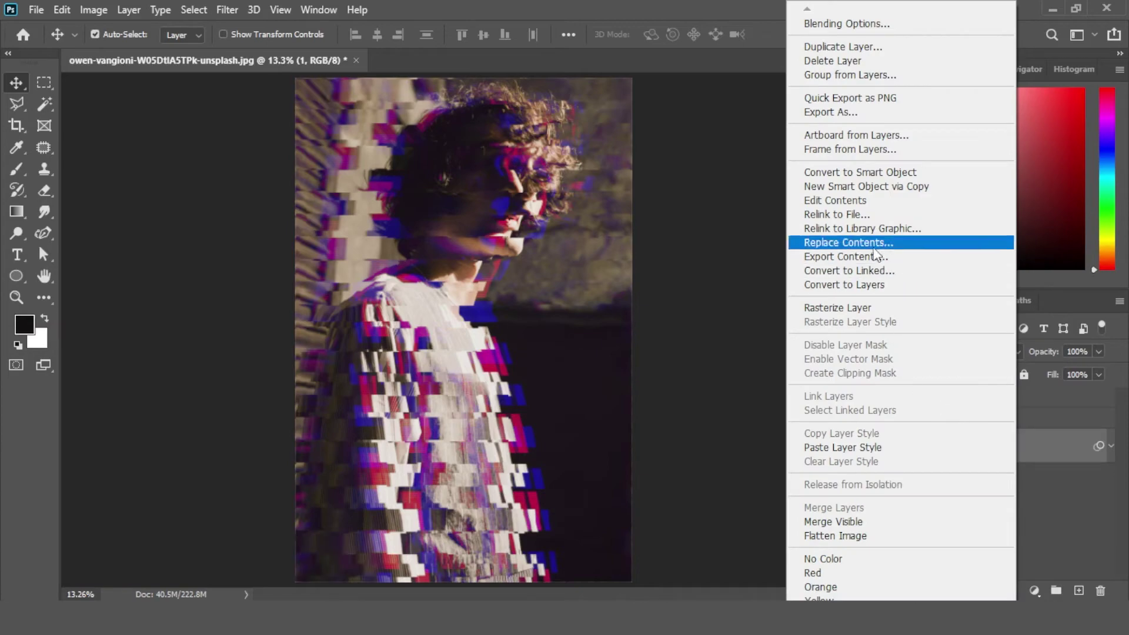
click(851, 241)
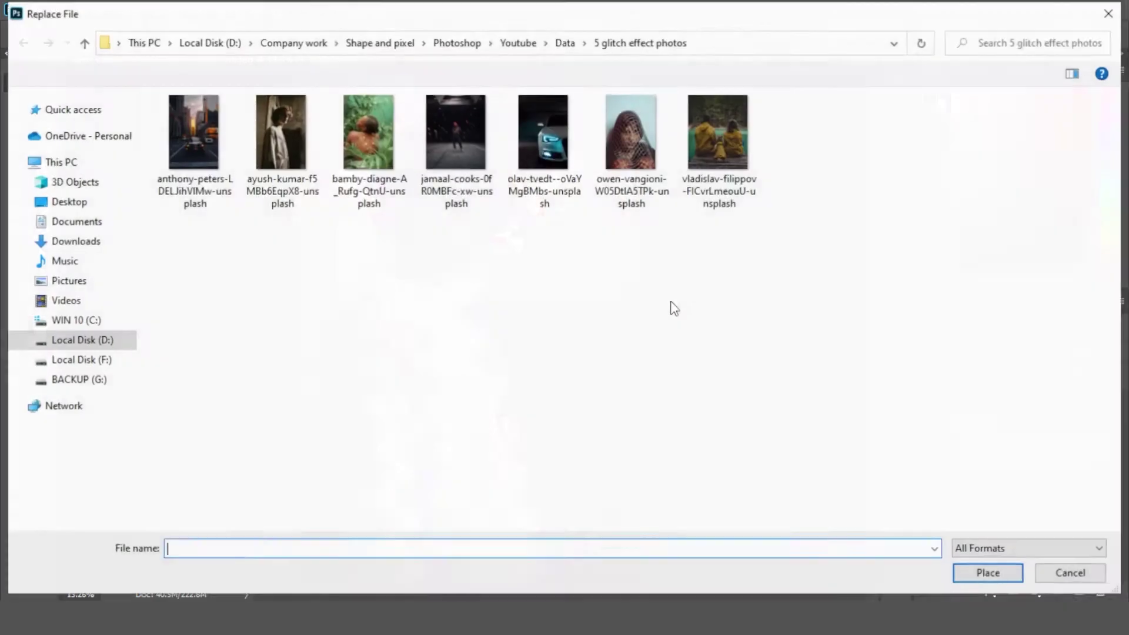
key(Return)
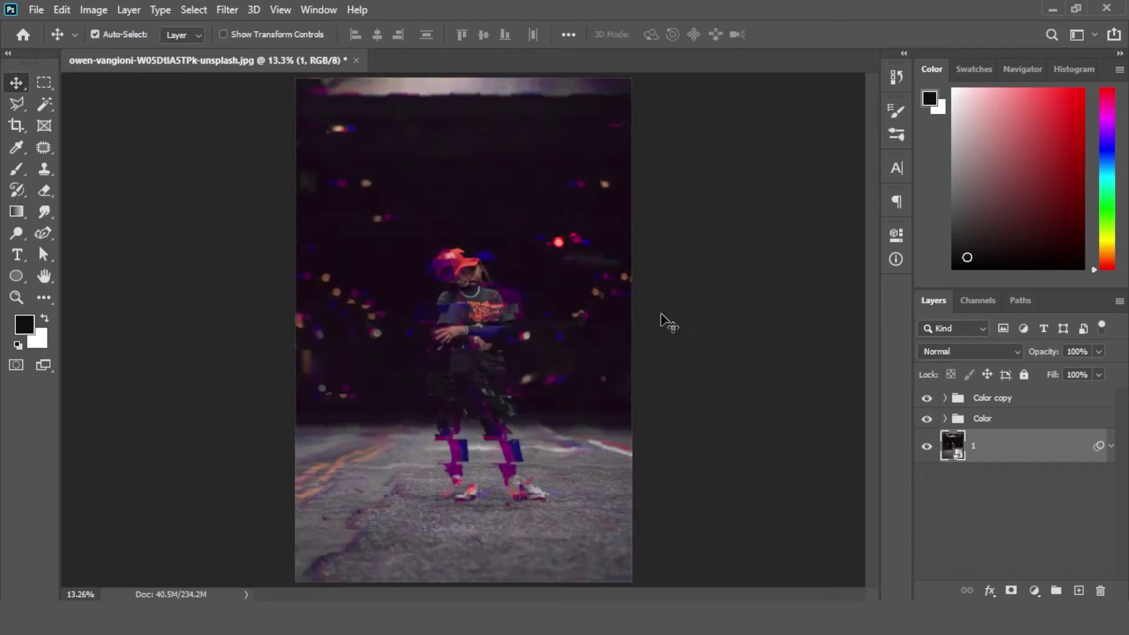
Step: Add the text POWER above the Color copy group, in the upper part of the photo
click(1029, 402)
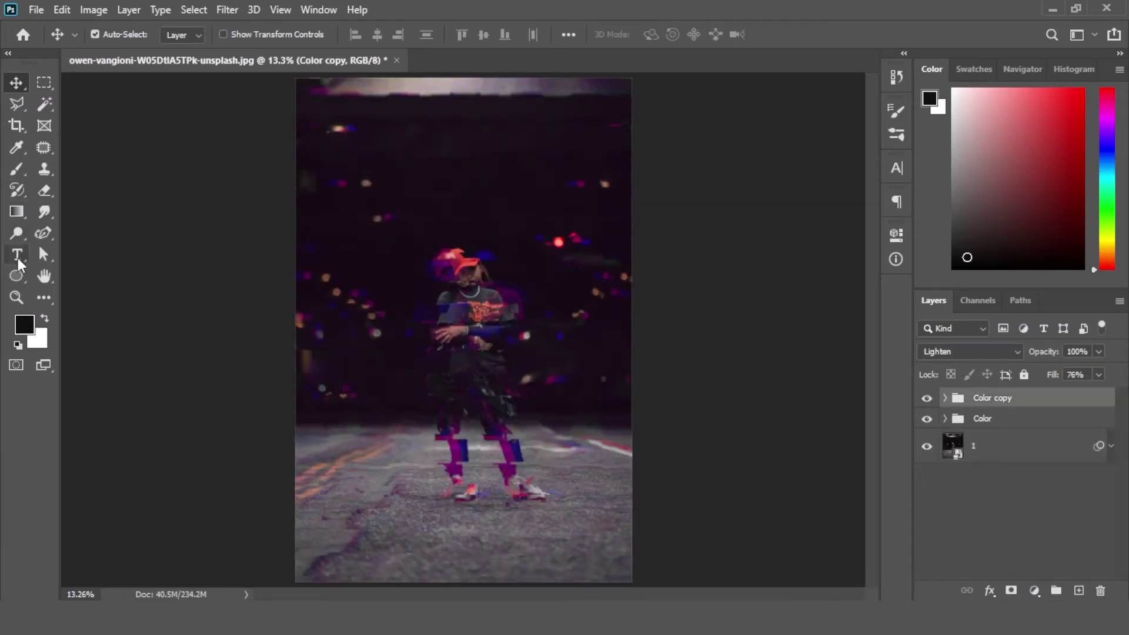
click(17, 257)
click(367, 206)
text(POWER)
key(ctrl+Return)
key(v)
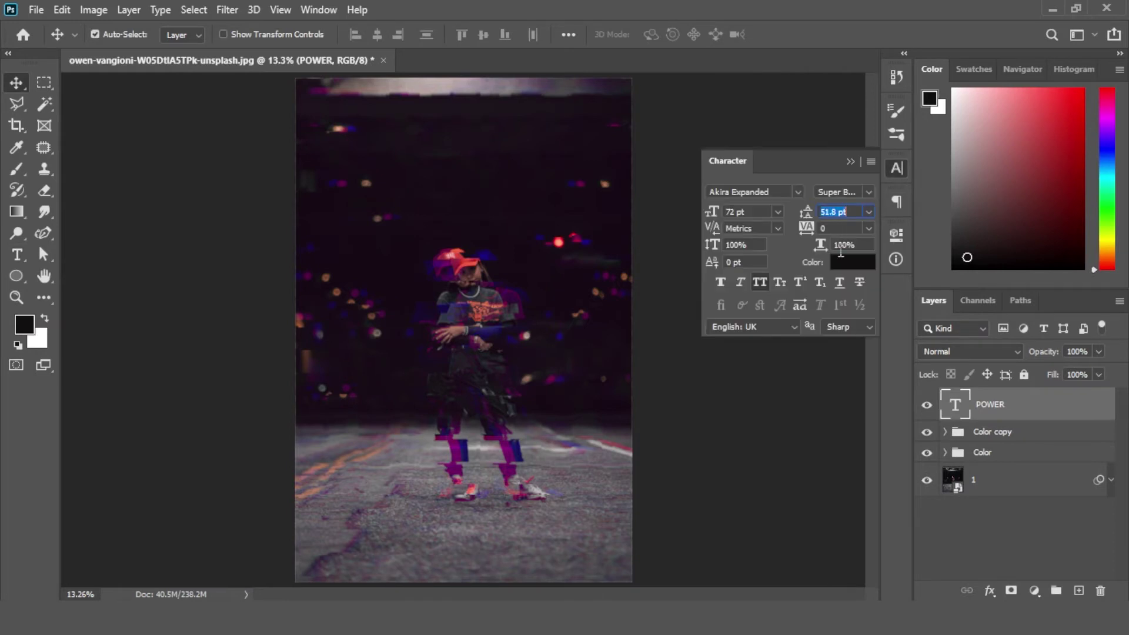
Step: Format the POWER text in white, ffffff, with the Montserrat font in its Black style
click(852, 262)
text(ffffff)
key(Return)
click(778, 212)
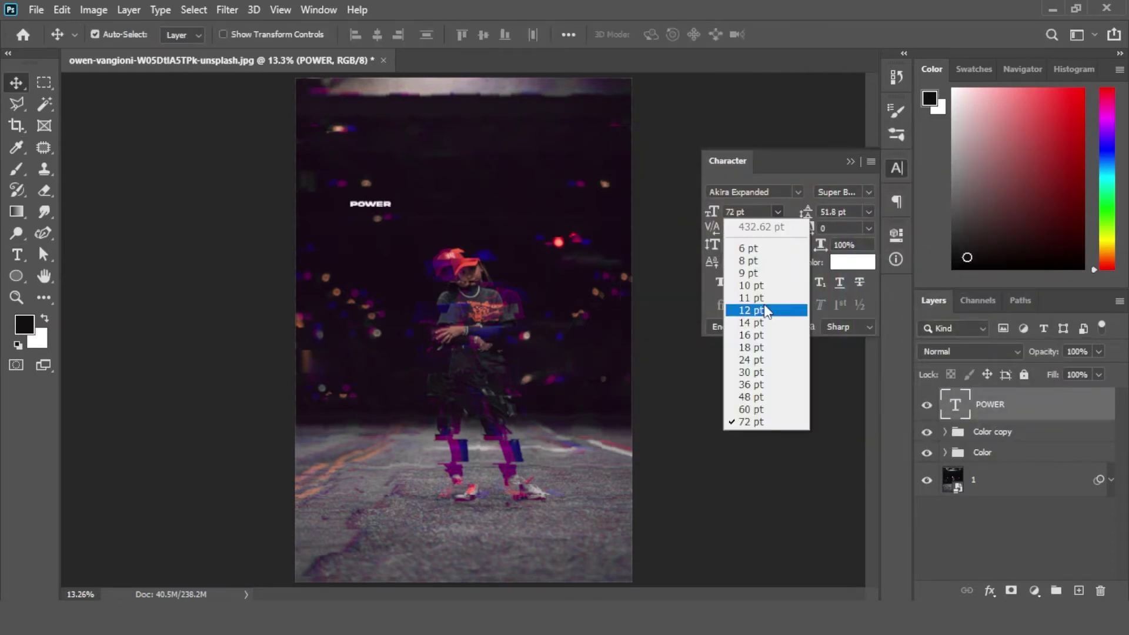
key(Escape)
click(798, 192)
click(782, 288)
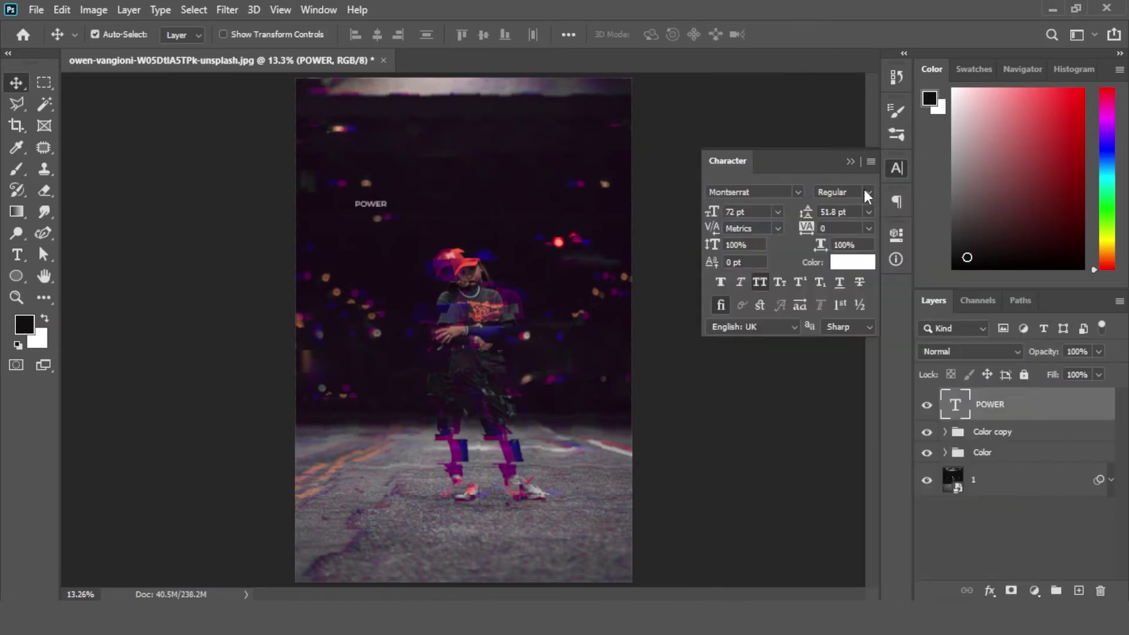
click(866, 192)
click(875, 419)
click(396, 197)
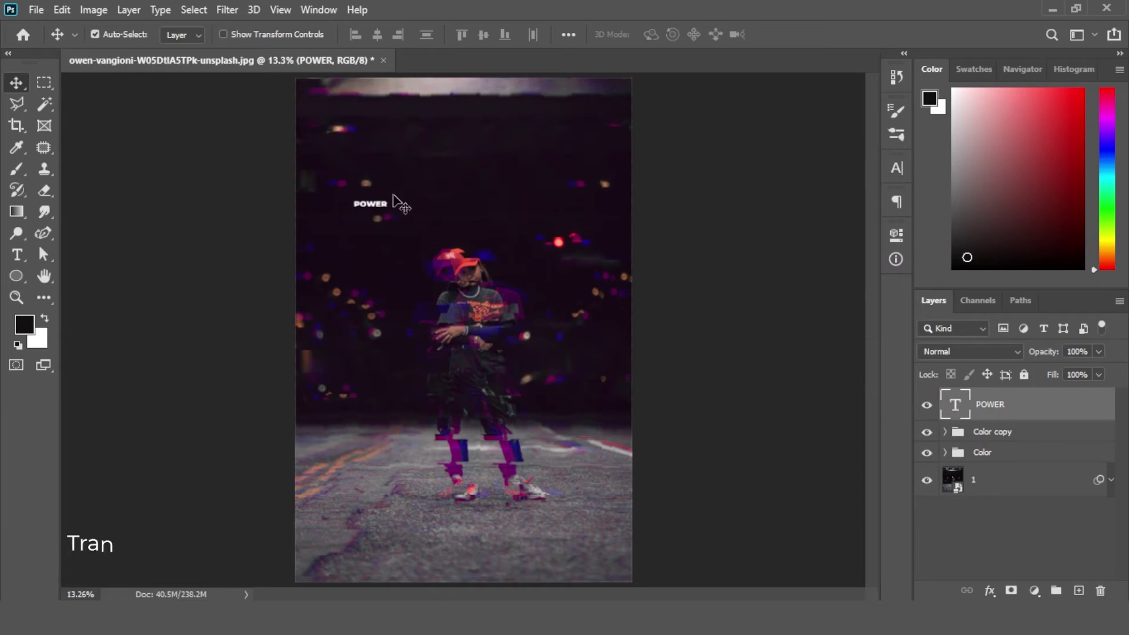
Step: Enlarge the POWER text to about 384 pt and center it near the photo's upper edge
key(ctrl+t)
drag(388, 208, 485, 116)
key(Return)
Step: Set the tracking of the POWER text to 400
click(896, 168)
click(869, 228)
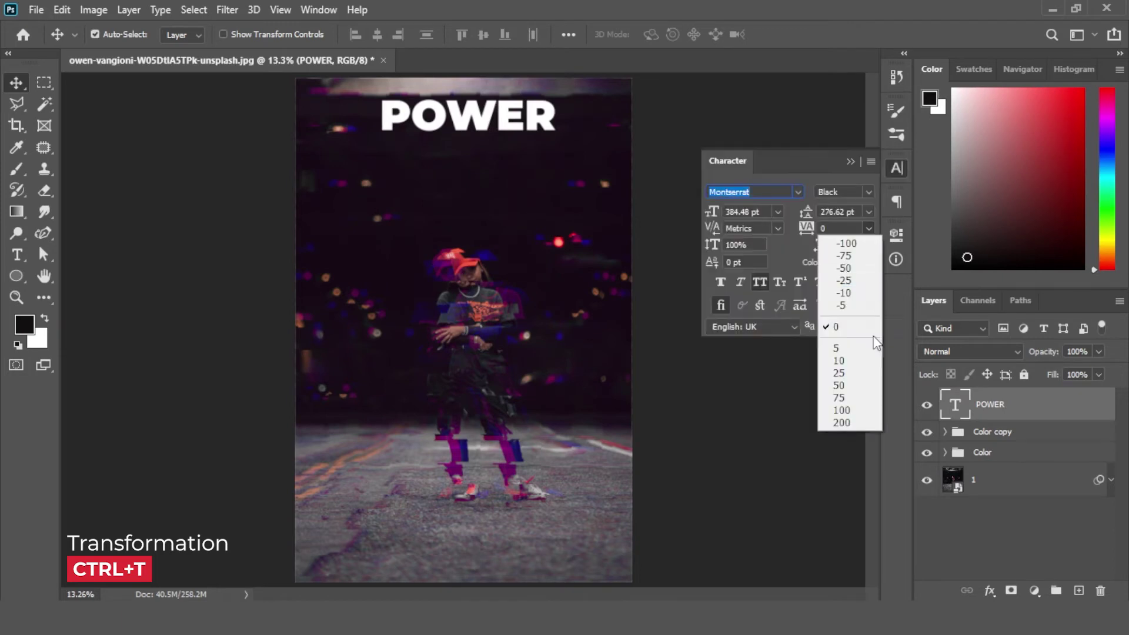
click(850, 420)
click(841, 230)
text(0)
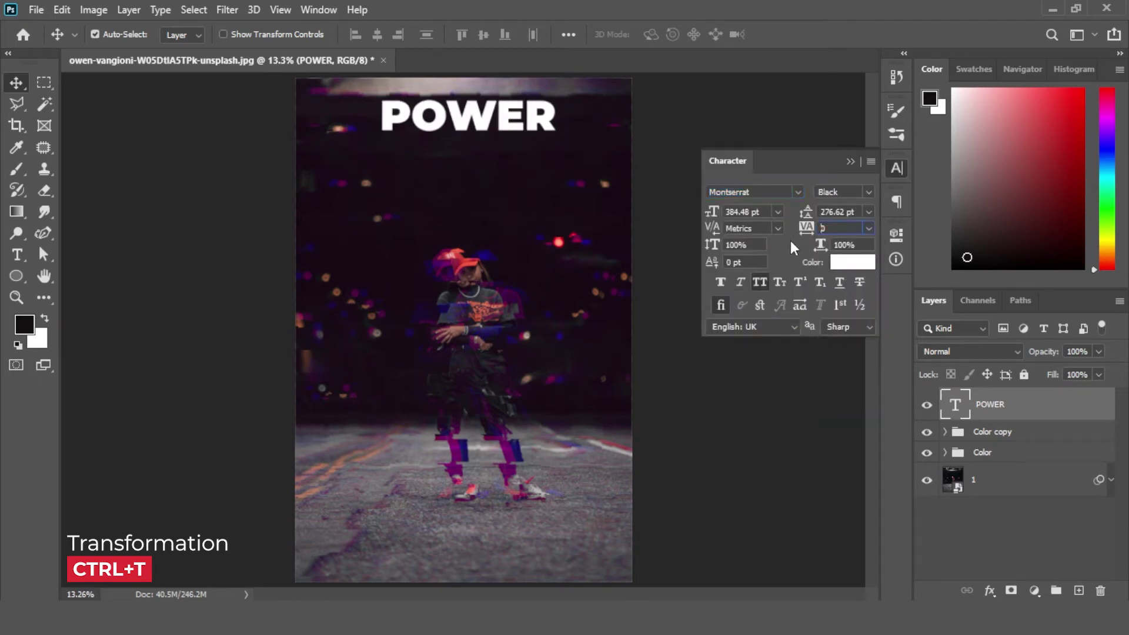
text(400)
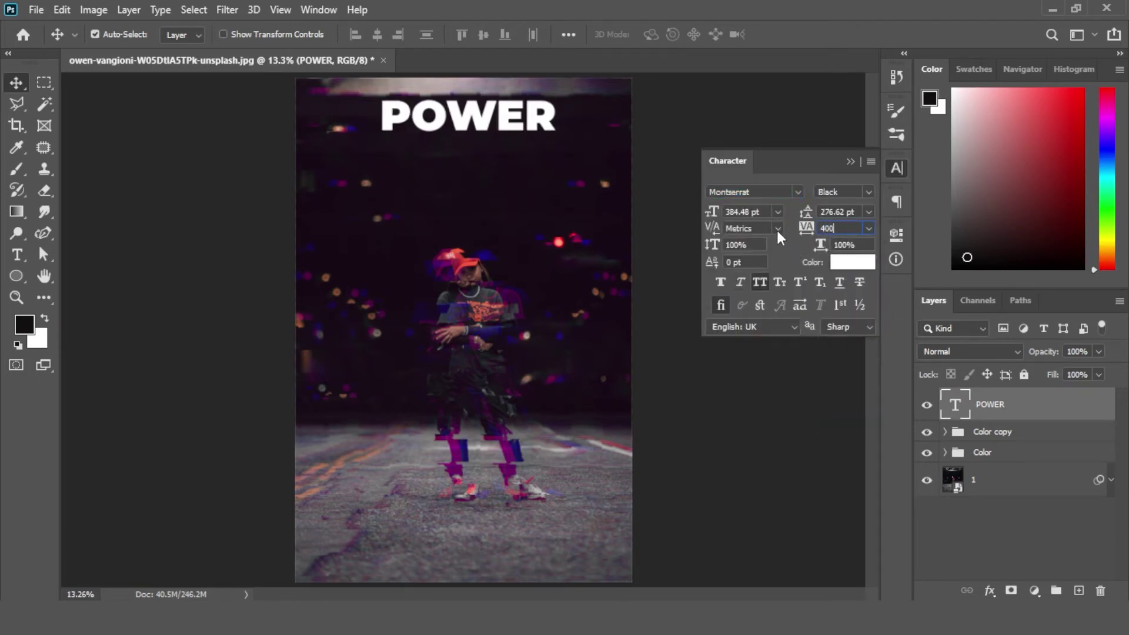
key(Return)
click(851, 161)
Step: Duplicate the POWER text just below the original and make the copy an outline with 0% Fill and a 5 px white outside Stroke
drag(570, 126, 566, 156)
drag(1099, 375, 1039, 392)
right_click(1057, 424)
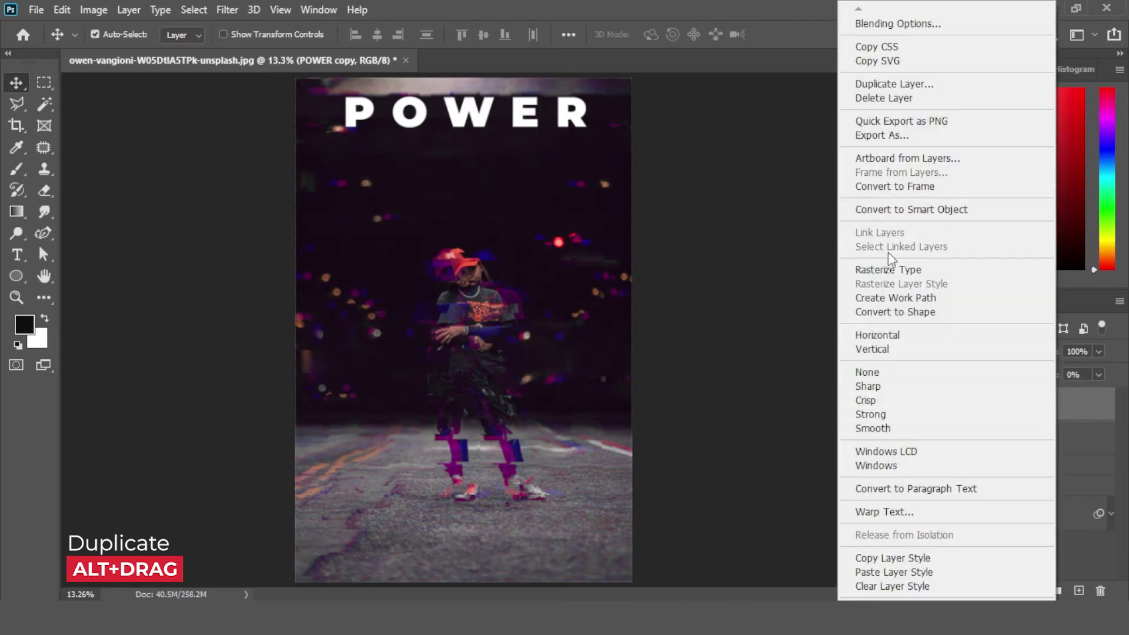
click(899, 24)
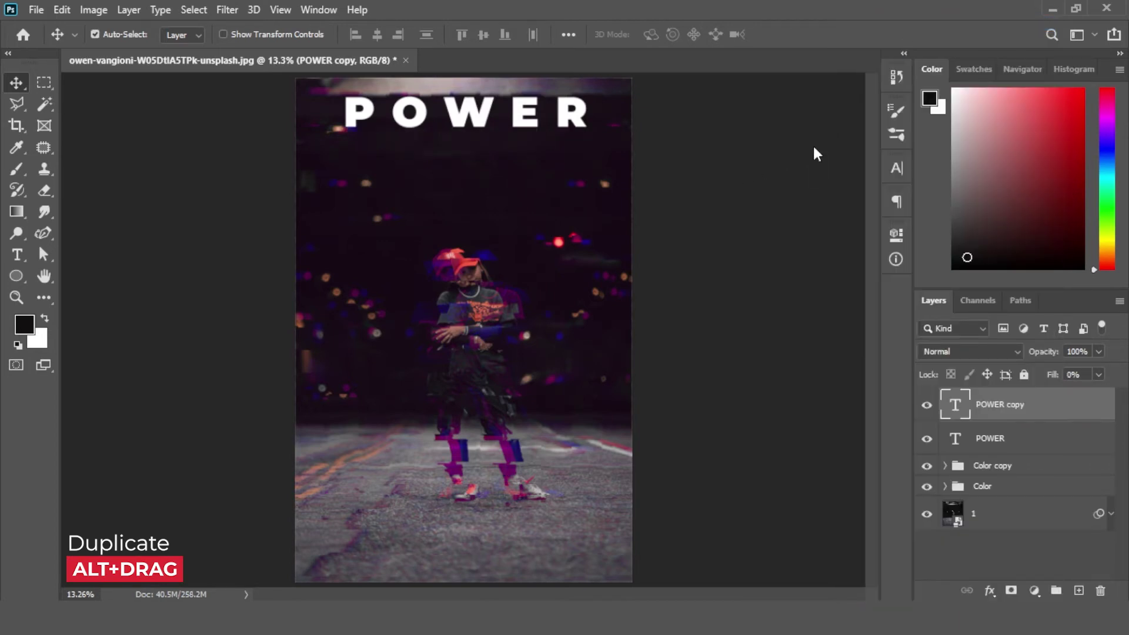
click(521, 304)
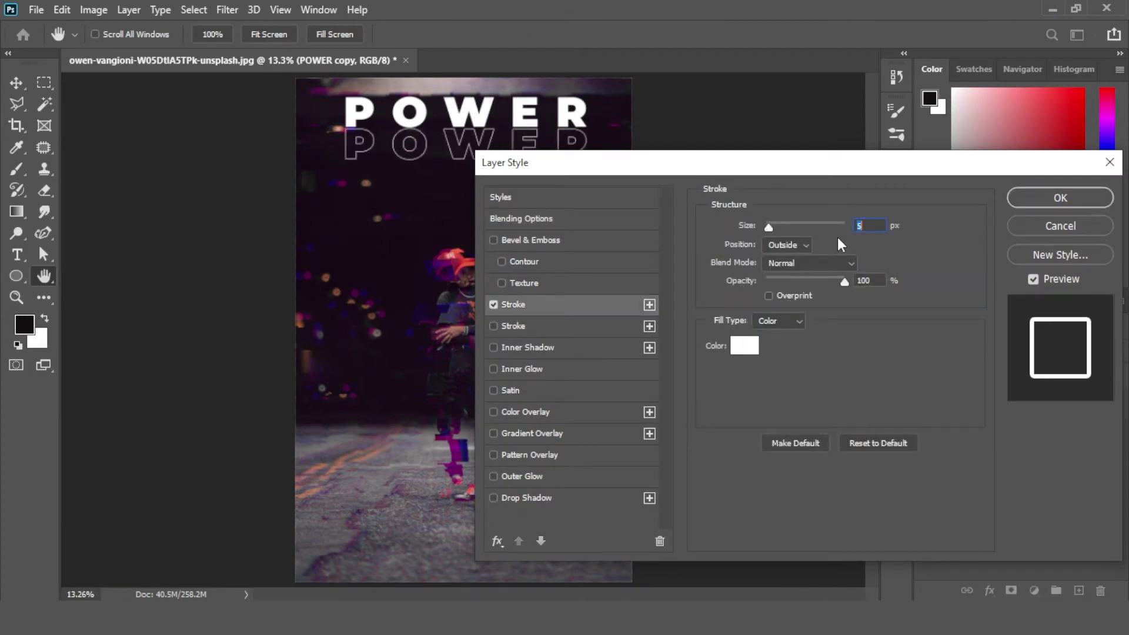
click(1066, 200)
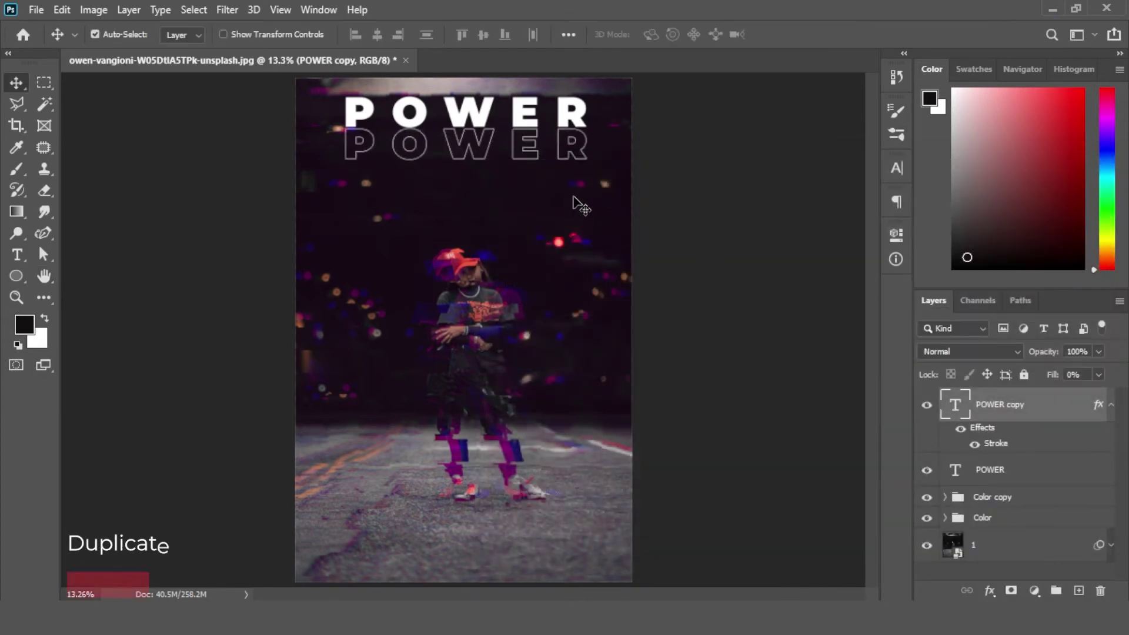
Step: Duplicate the outlined POWER text three times, placing each copy directly below the previous one with even spacing
key(ctrl+j)
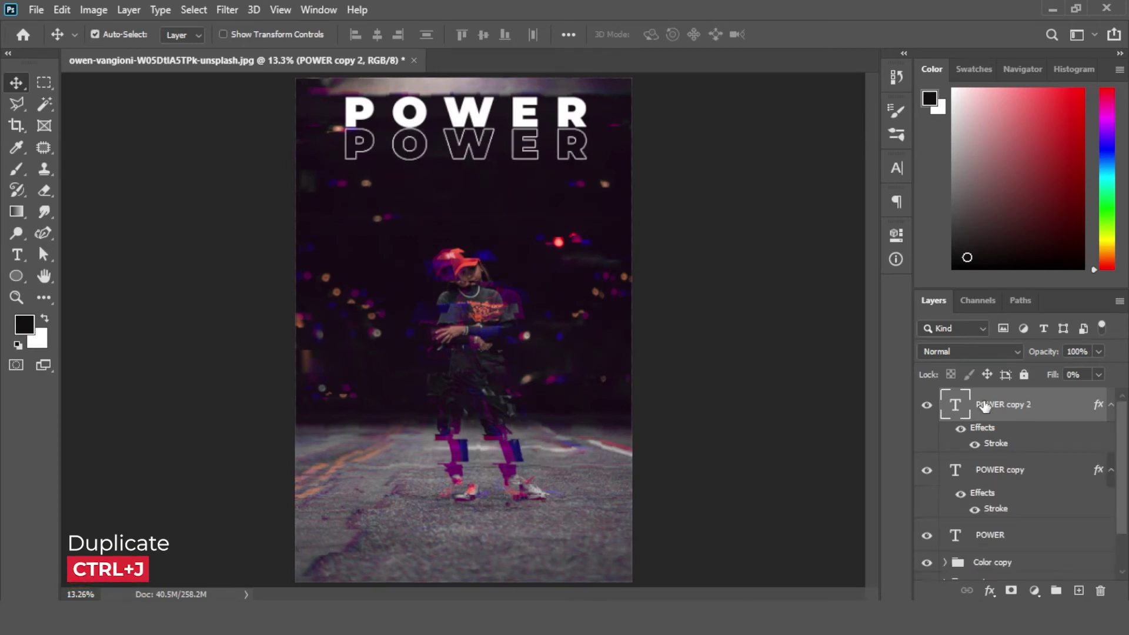
key(shift+Down)
key(shift+Down)
key(shift+Down)
key(shift+Down)
key(shift+Down)
key(shift+Down)
key(shift+Down)
key(shift+Down)
key(shift+Down)
key(shift+Down)
key(shift+Down)
key(shift+Down)
key(shift+Down)
key(shift+Down)
key(shift+Down)
key(shift+Down)
key(shift+Down)
key(shift+Down)
key(shift+Down)
key(shift+Down)
key(ctrl+j)
key(shift+Down)
key(shift+Down)
key(shift+Down)
key(shift+Down)
key(shift+Down)
key(shift+Down)
key(shift+Down)
key(shift+Down)
key(shift+Down)
key(shift+Down)
key(shift+Down)
key(shift+Down)
key(shift+Down)
key(shift+Down)
key(shift+Down)
key(shift+Down)
key(shift+Down)
key(shift+Down)
key(shift+Down)
key(shift+Down)
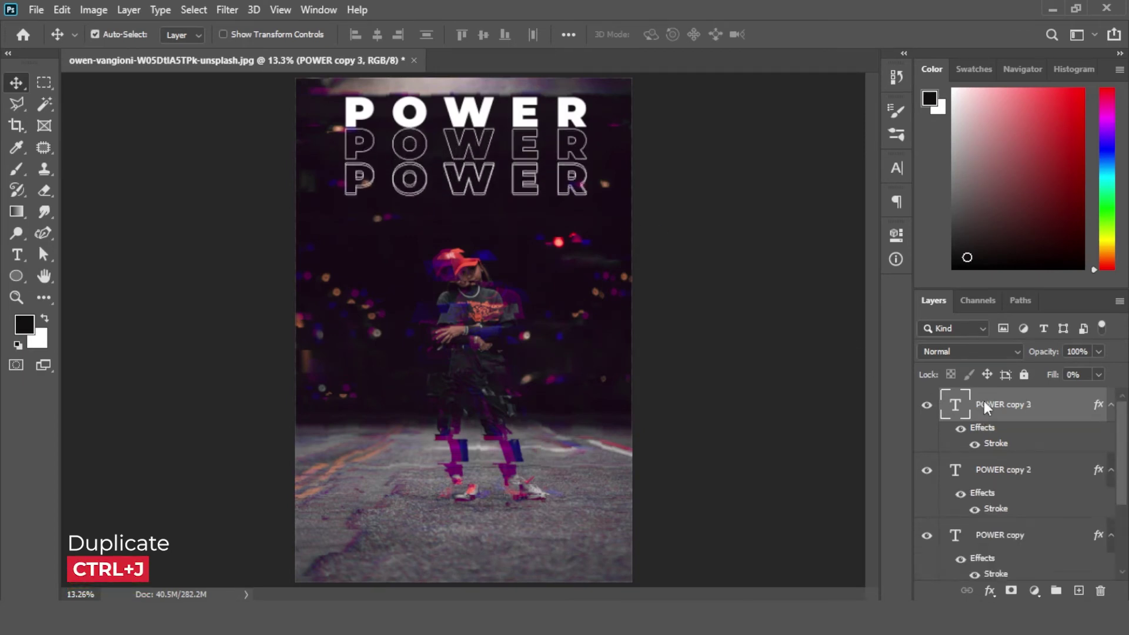
key(ctrl+j)
key(shift+Down)
key(shift+Down)
key(shift+Down)
key(shift+Down)
key(shift+Down)
key(shift+Down)
key(shift+Down)
key(shift+Down)
key(shift+Down)
key(shift+Down)
key(shift+Down)
key(shift+Down)
key(shift+Down)
key(shift+Down)
key(shift+Down)
key(shift+Down)
key(shift+Down)
key(shift+Down)
key(shift+Down)
key(shift+Down)
key(shift+Down)
key(shift+Down)
key(shift+Down)
key(shift+Down)
key(shift+Down)
key(shift+Down)
key(shift+Down)
key(shift+Down)
key(shift+Down)
key(shift+Down)
key(shift+Down)
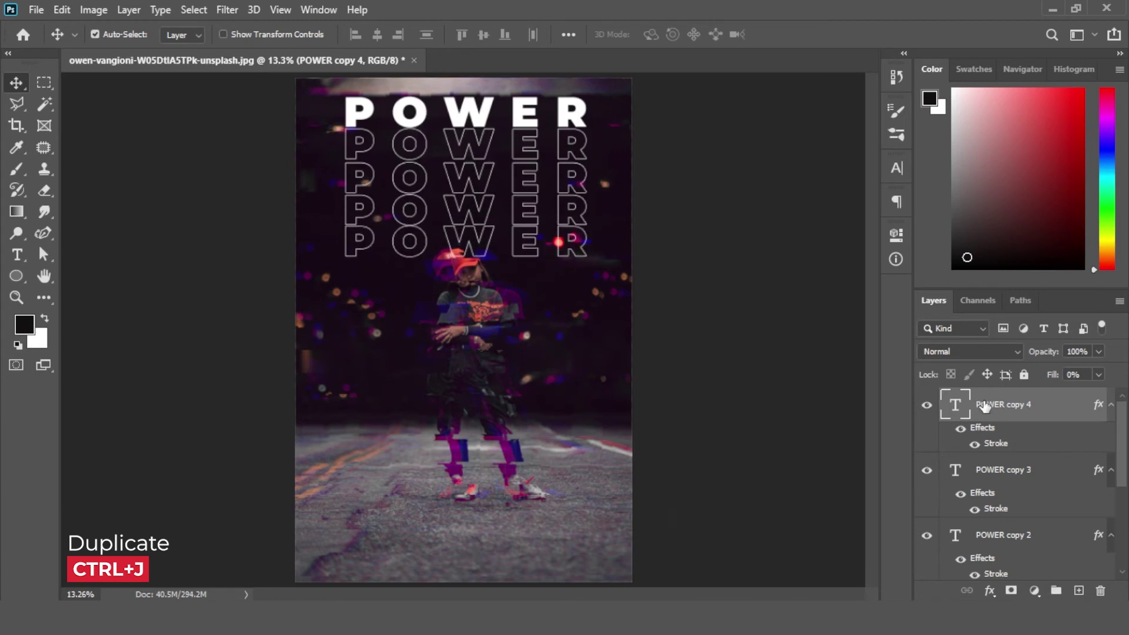
Step: Group the four outlined POWER text copies and name the group "power"
scroll(1000, 470, down, 5)
shift+click(1000, 438)
drag(1038, 440, 1056, 589)
double_click(990, 397)
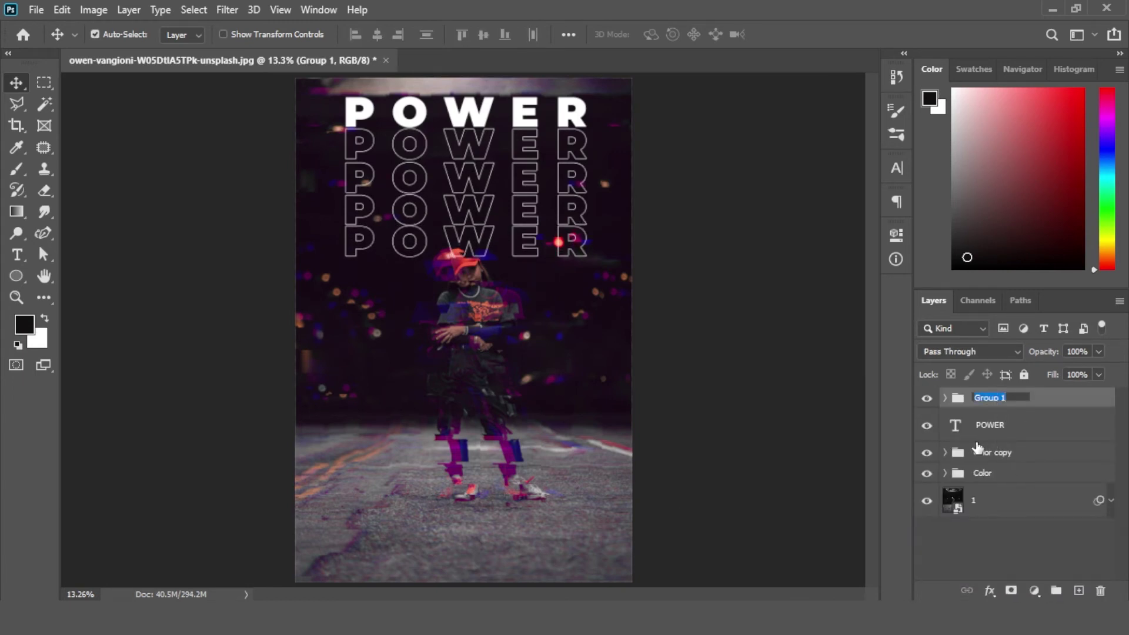
text(power)
key(Return)
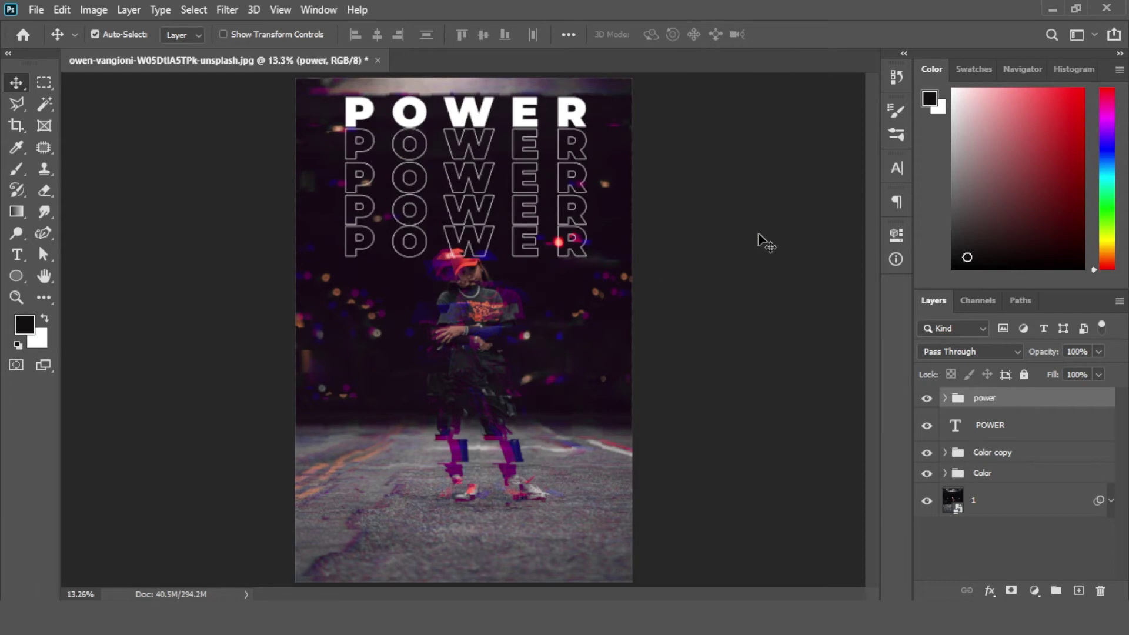
Step: Mask the power group with an upward black-to-transparent gradient that fades its lower outlines, and set the group's Fill to 54%
click(1011, 591)
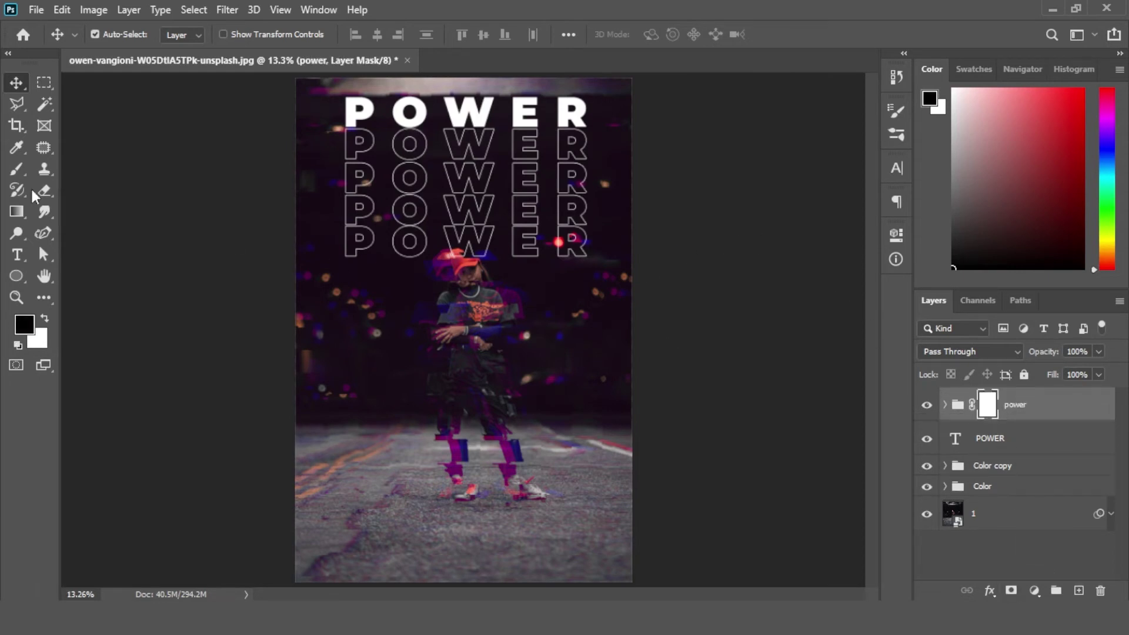
click(17, 211)
click(122, 34)
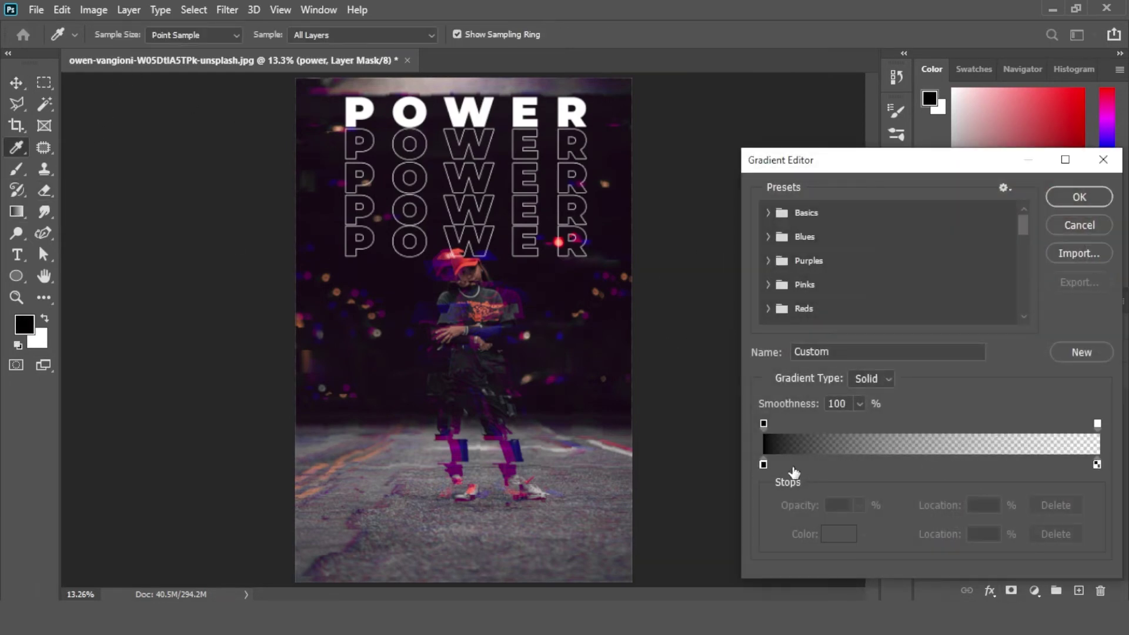
key(Return)
drag(457, 333, 462, 155)
key(v)
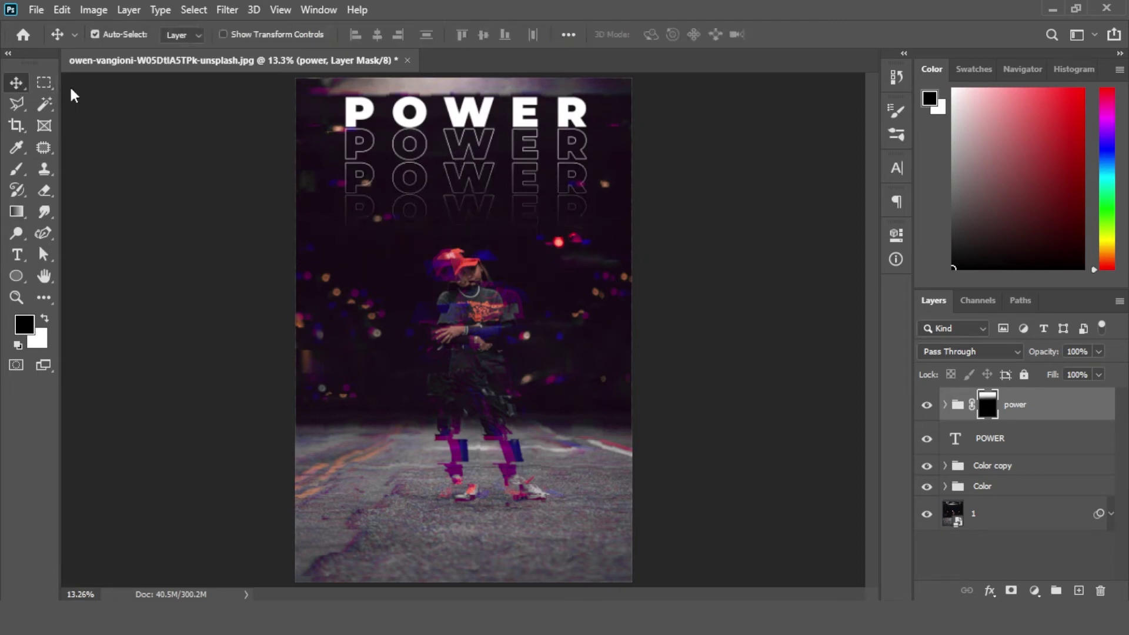
click(1099, 375)
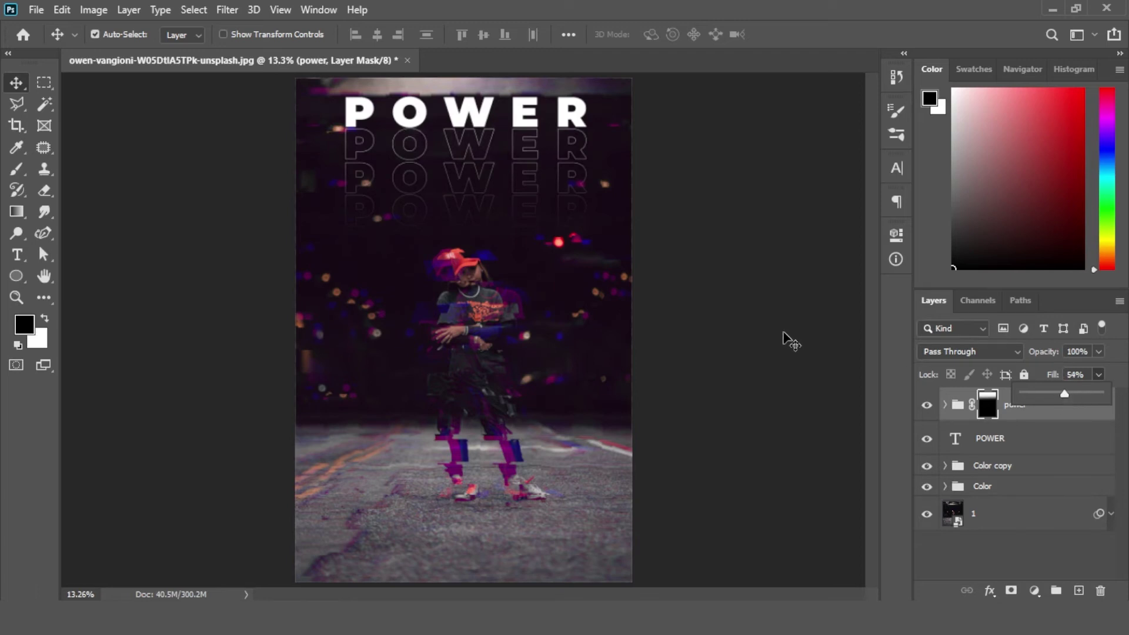
Step: Change the color of the solid POWER text to bright yellow
click(1000, 438)
click(899, 169)
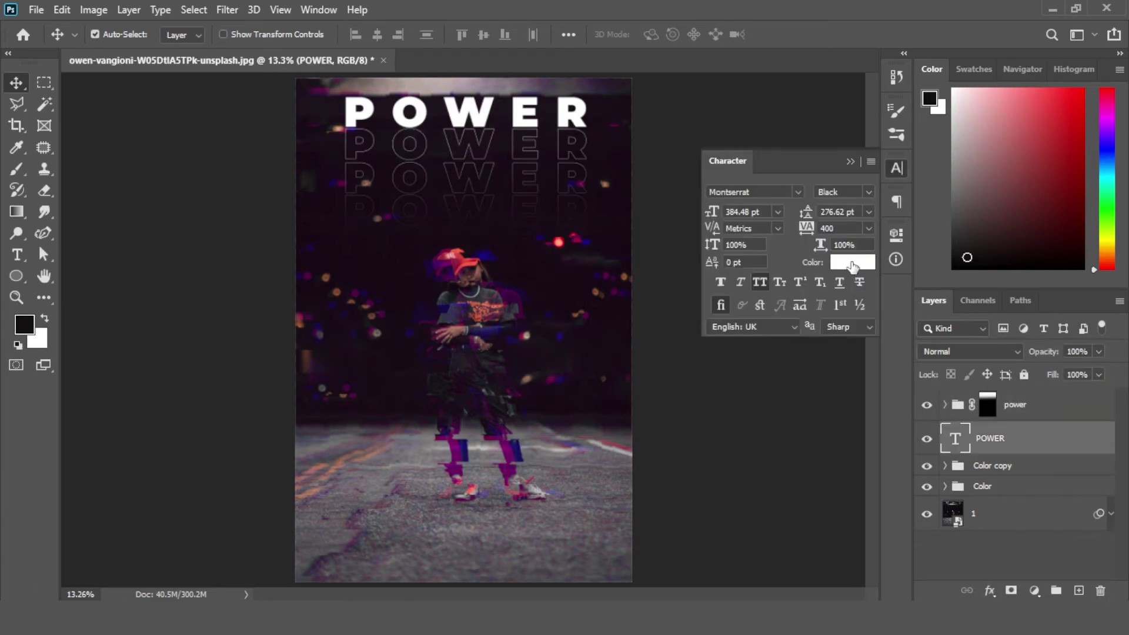
click(852, 267)
click(781, 226)
drag(781, 226, 846, 154)
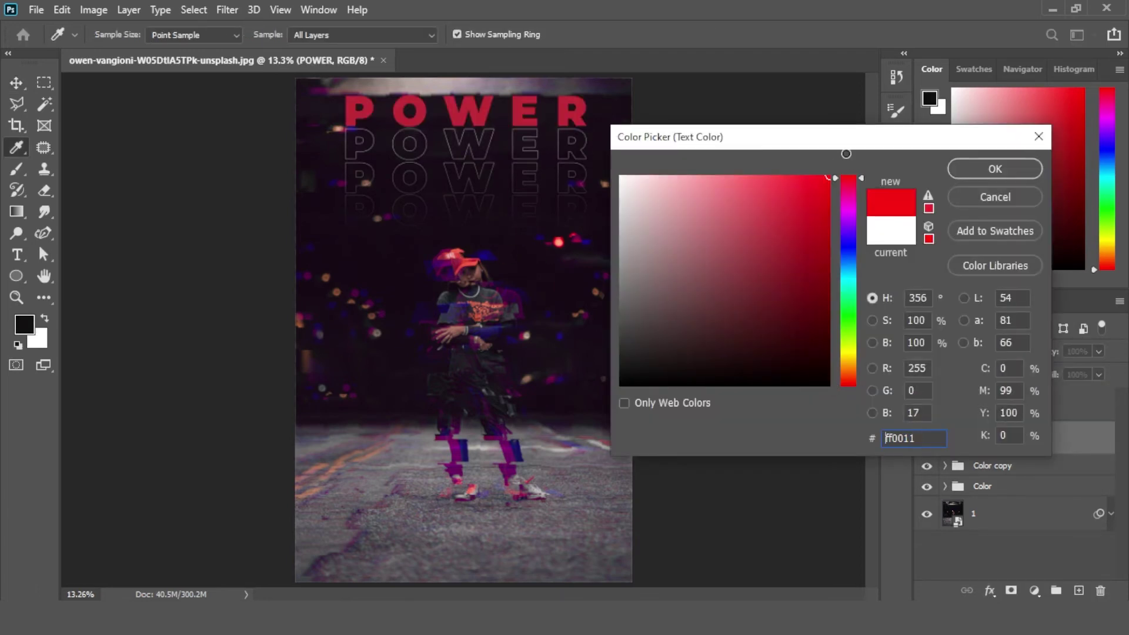
drag(854, 352, 855, 357)
click(986, 172)
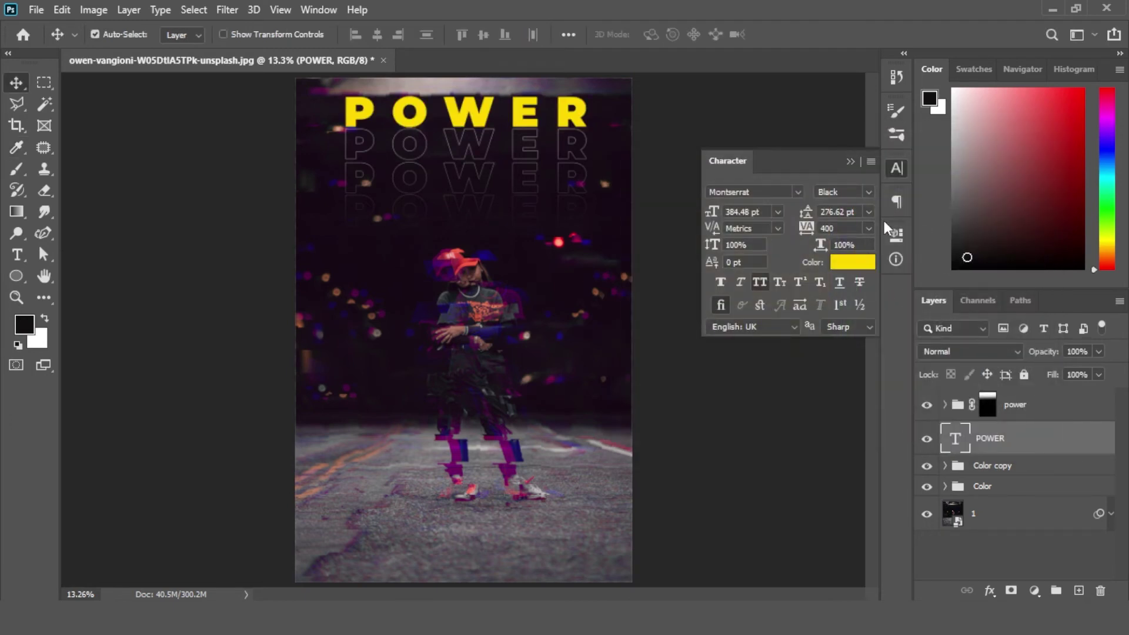
click(850, 161)
click(1012, 559)
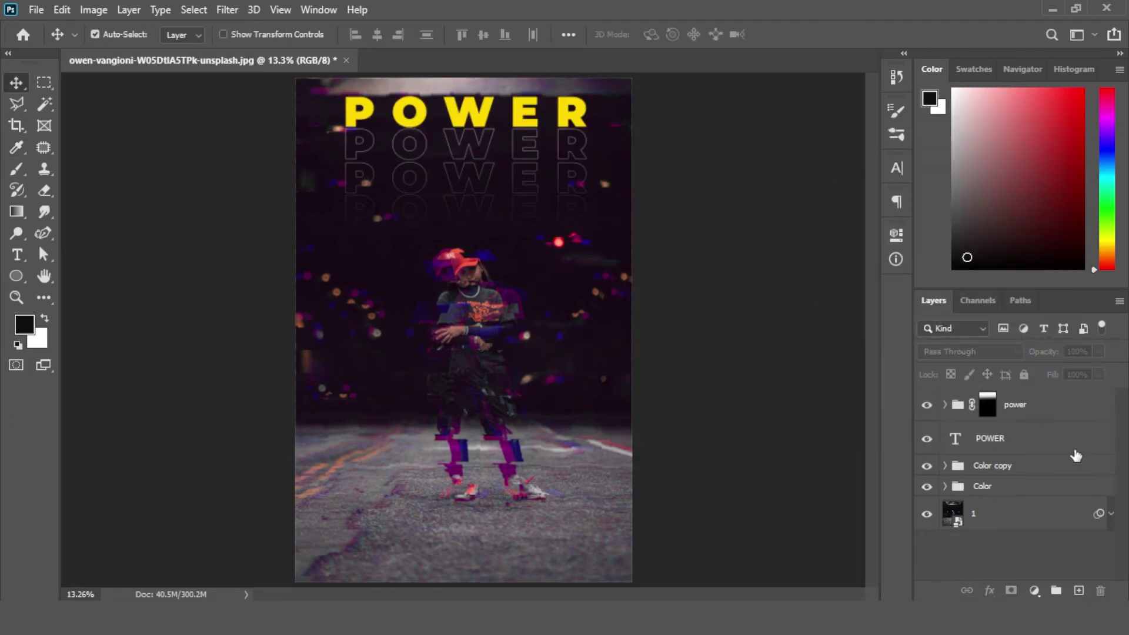
Step: On a new layer above the power group, paint two straight vertical lines in the text's yellow with a 9 px brush, one on each side of the figure
click(987, 405)
click(1079, 591)
click(17, 169)
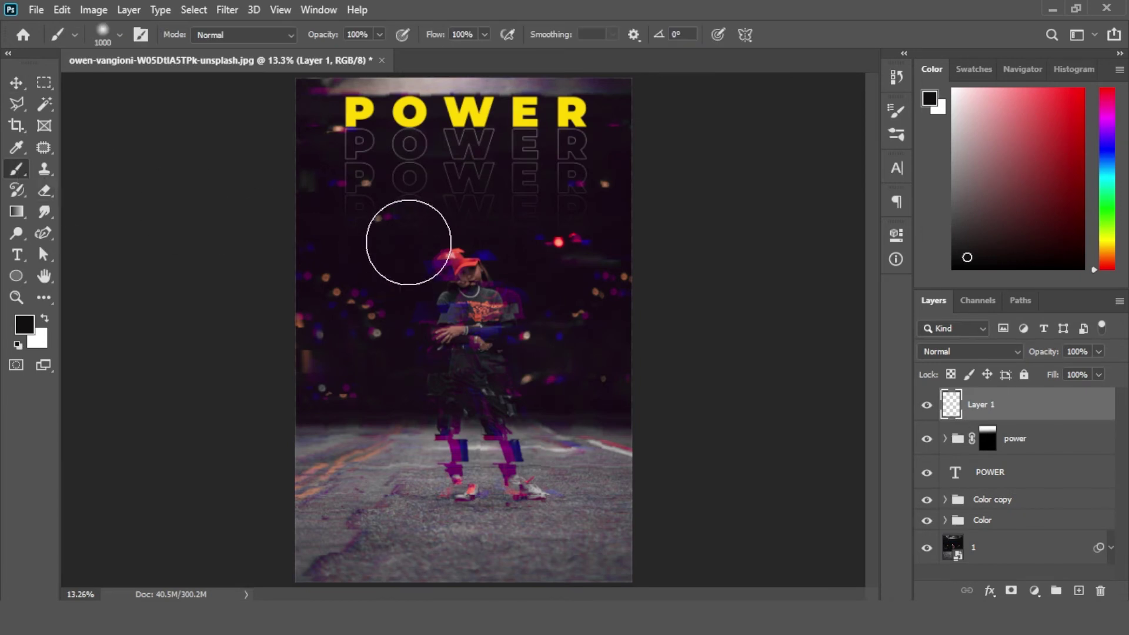
right_click(412, 235)
click(507, 410)
click(16, 82)
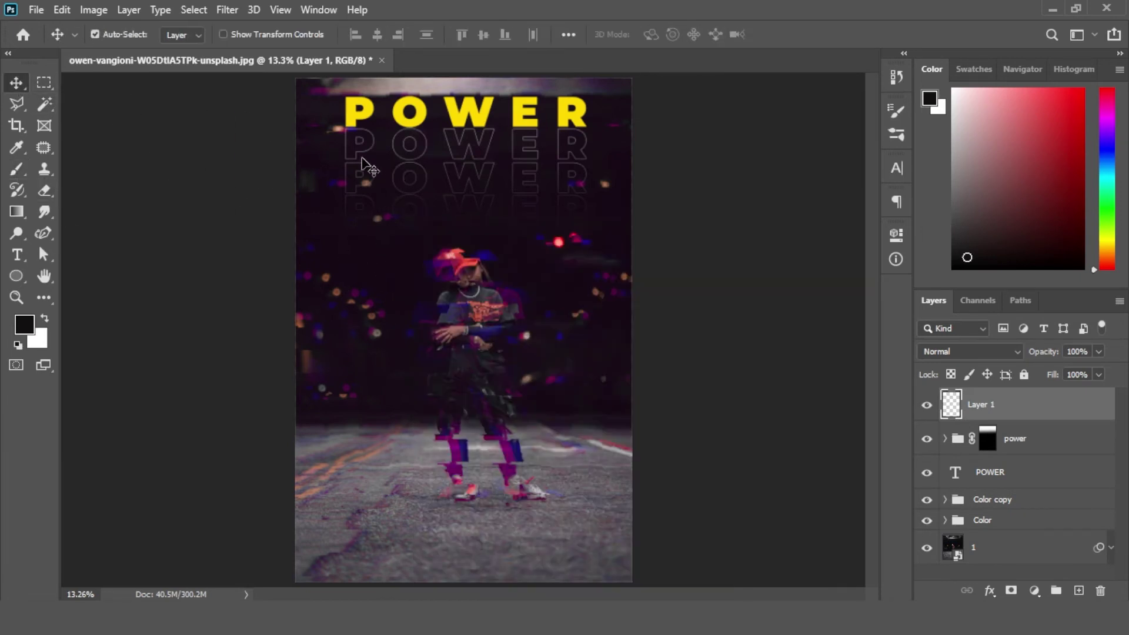
key(b)
key(bracketleft)
key(bracketleft)
key(bracketleft)
key(bracketleft)
key(bracketleft)
key(bracketleft)
key(bracketleft)
key(bracketleft)
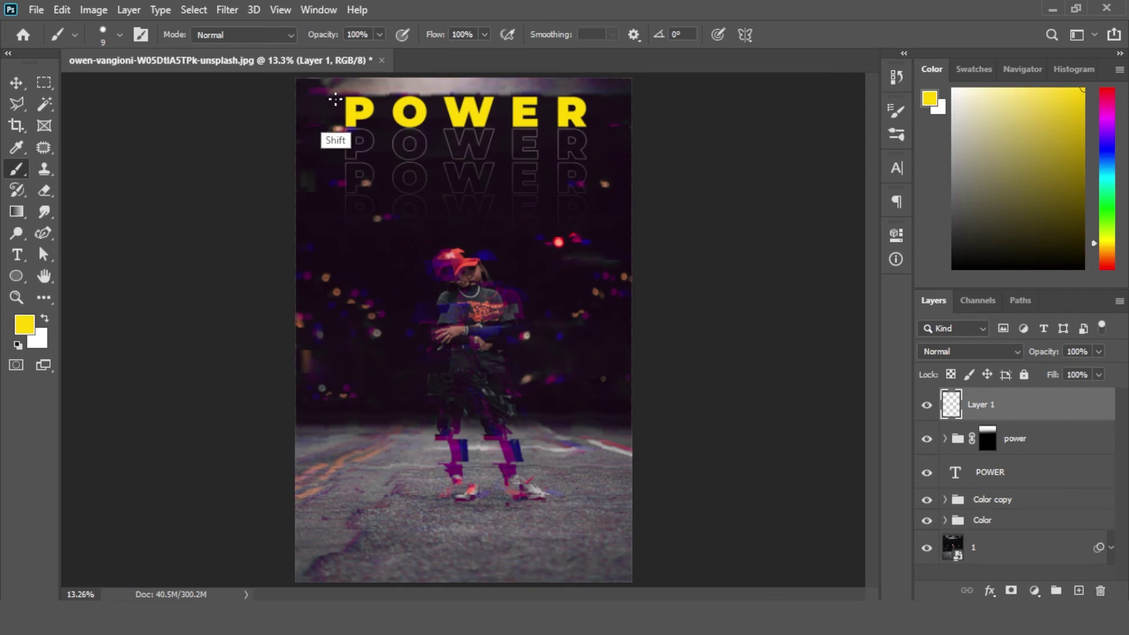
drag(336, 100, 336, 440)
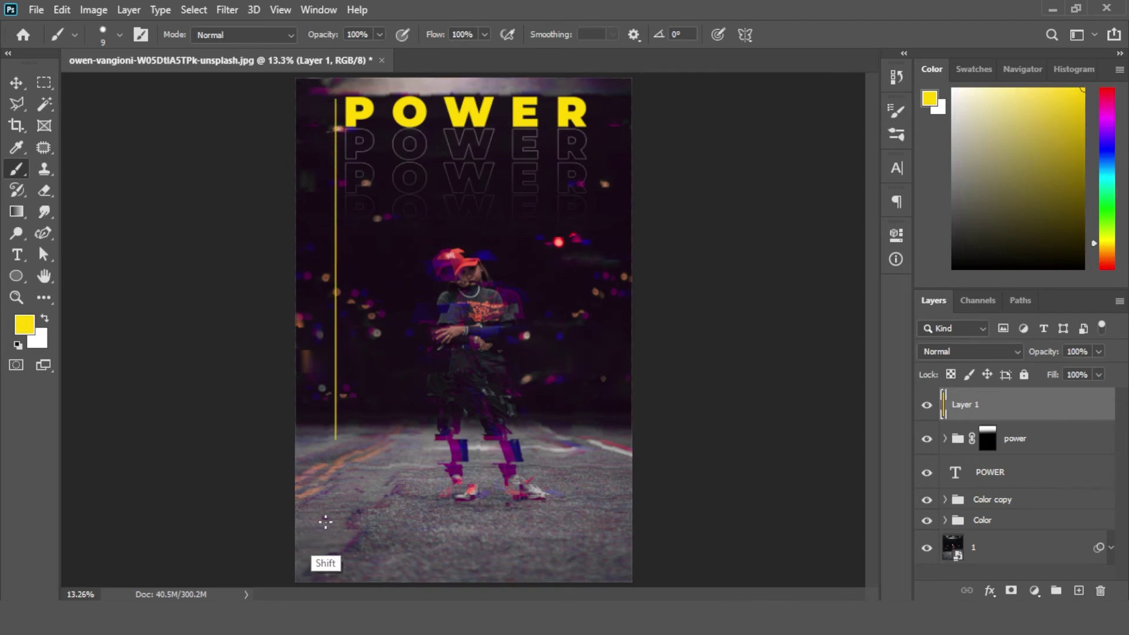
drag(595, 242, 594, 522)
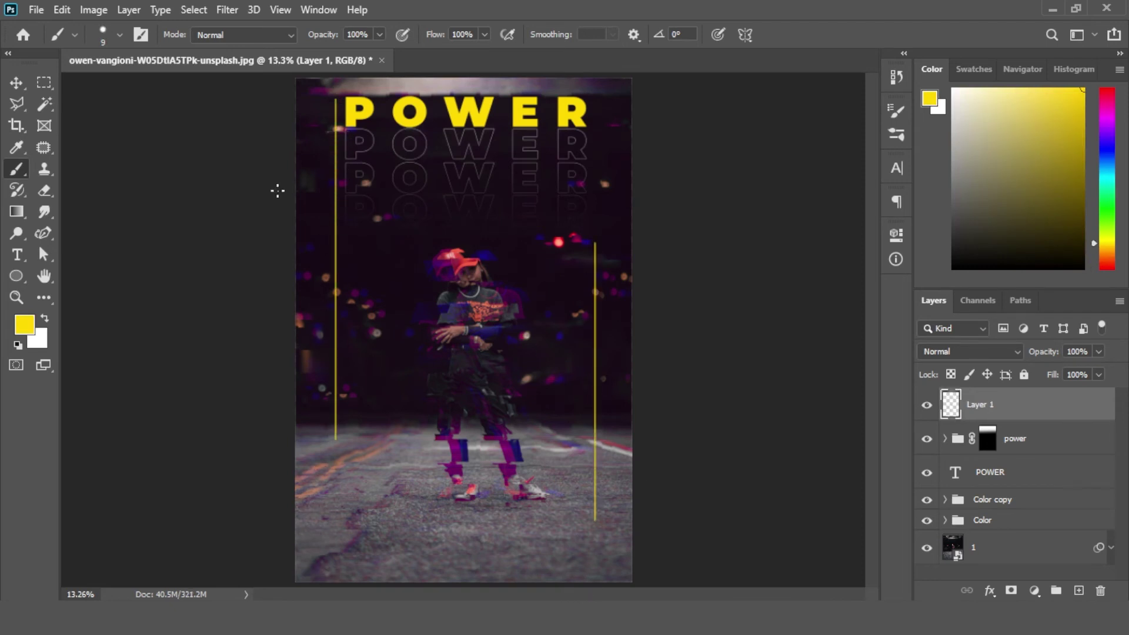
key(v)
click(171, 263)
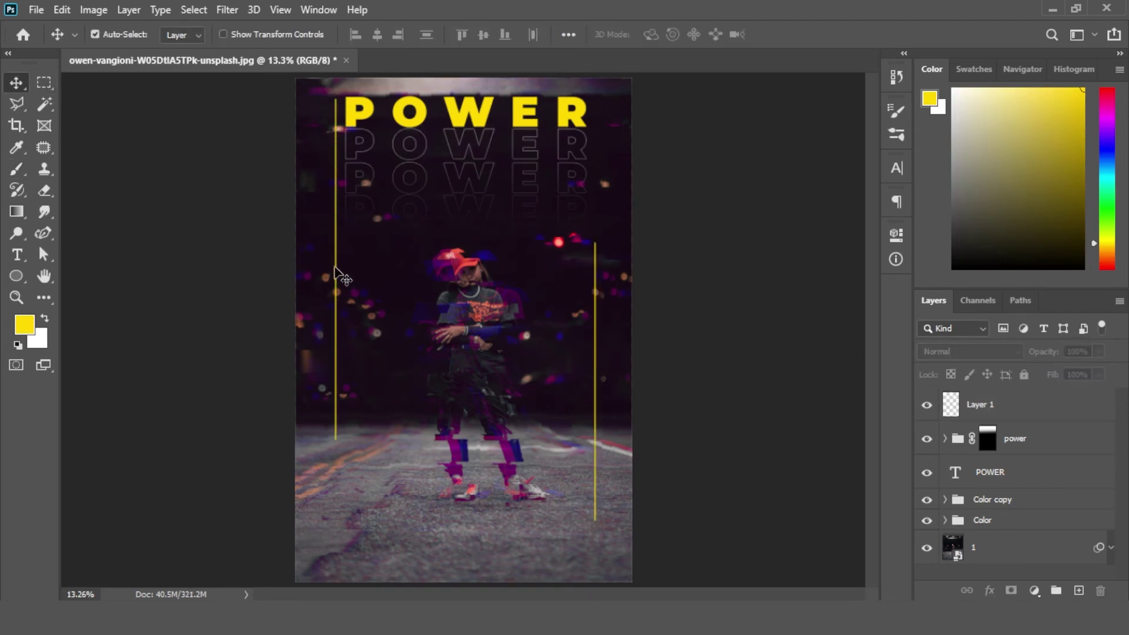
Step: Erase the upper end of the left yellow line beside the solid POWER text
click(336, 274)
click(981, 406)
key(e)
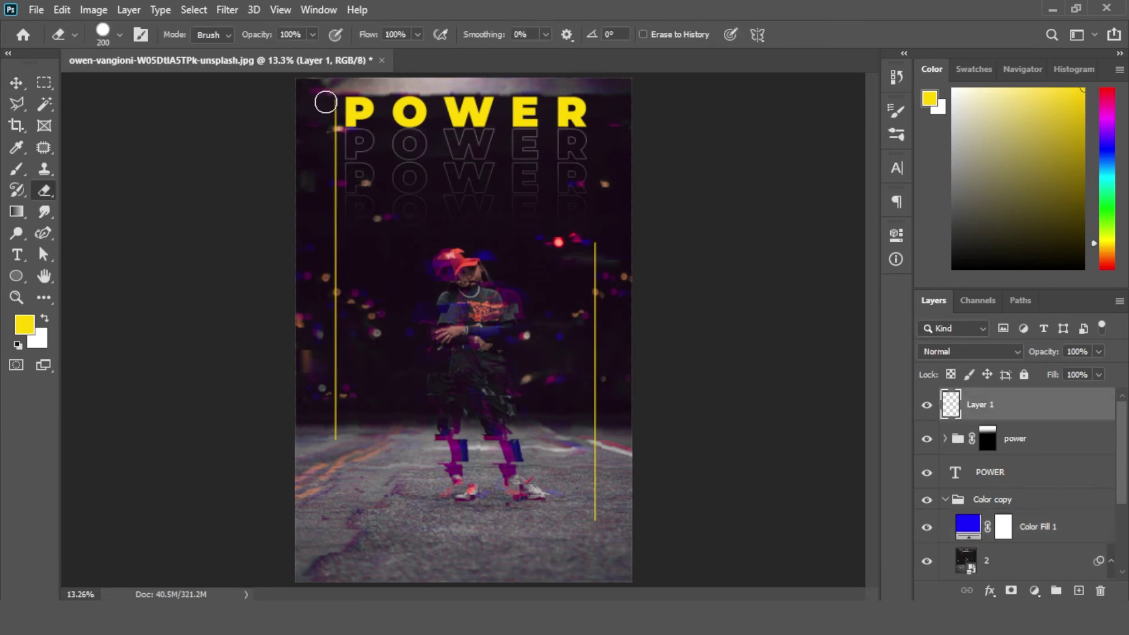
click(334, 122)
click(8, 76)
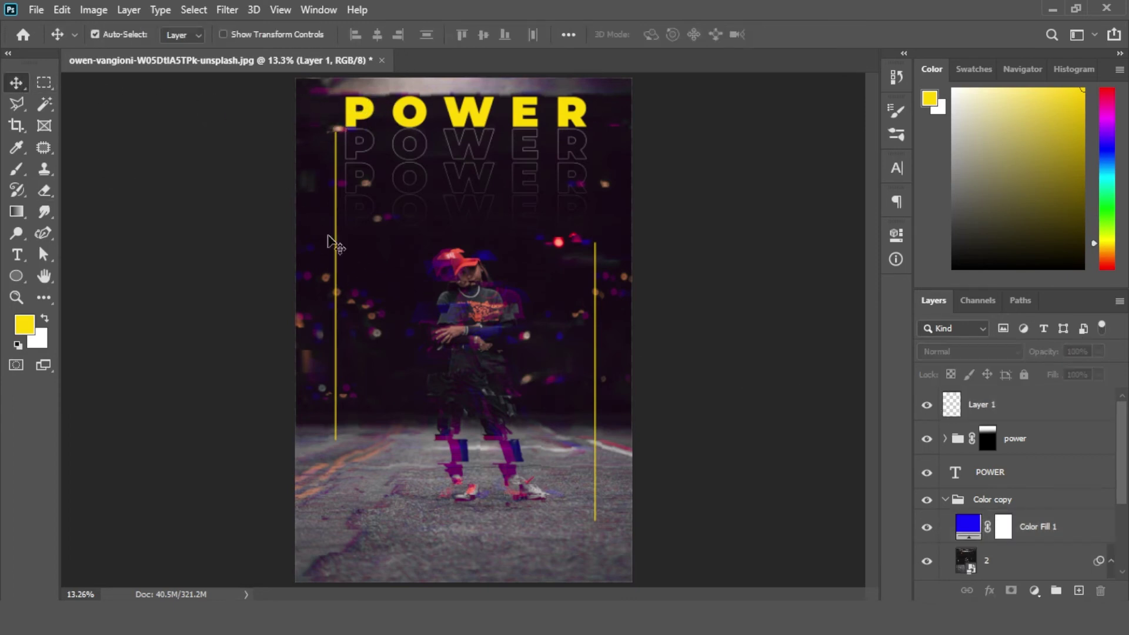
Step: Change the blending mode of the yellow lines layer so the lines fade into the dark areas of the photo
click(970, 351)
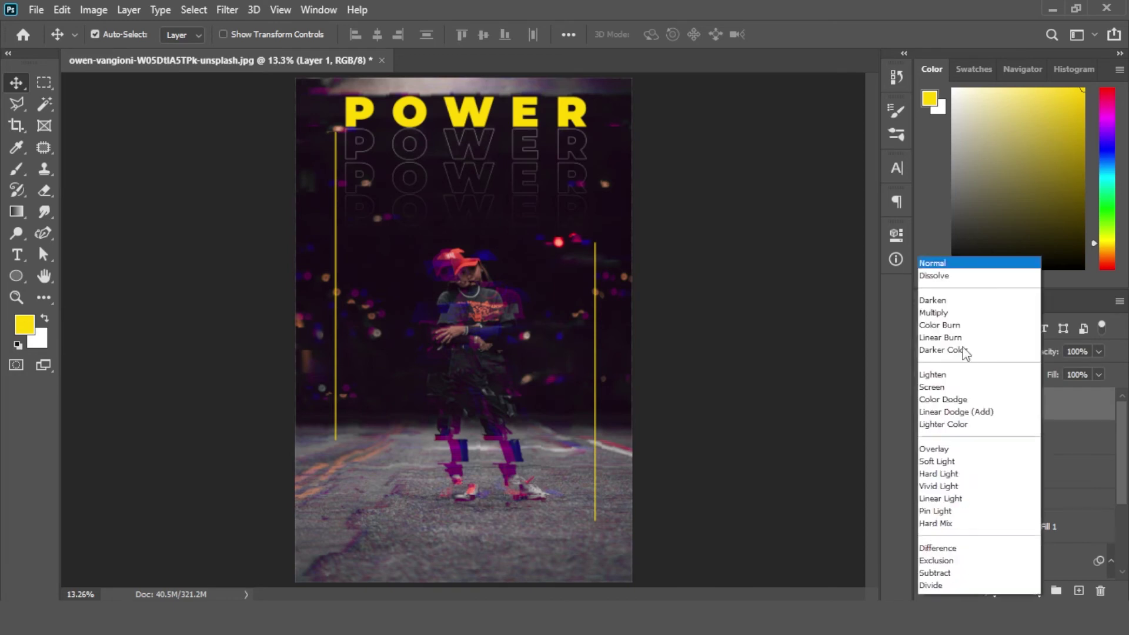
click(934, 388)
click(765, 375)
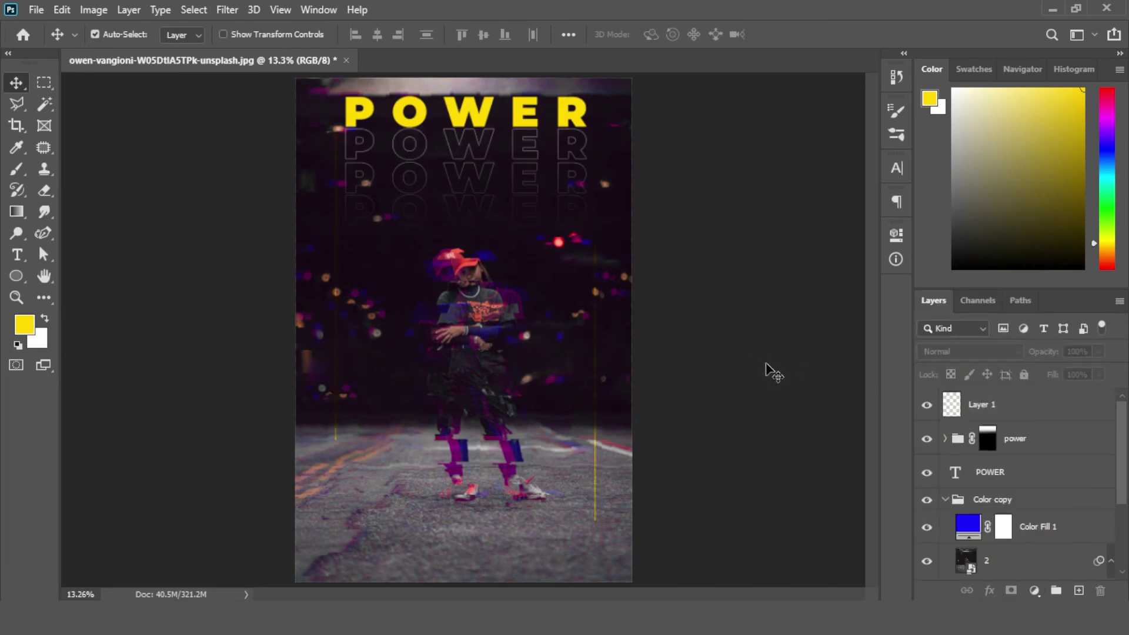
Step: Add a new layer at the top of the stack and fill it with neutral mid gray
click(1078, 591)
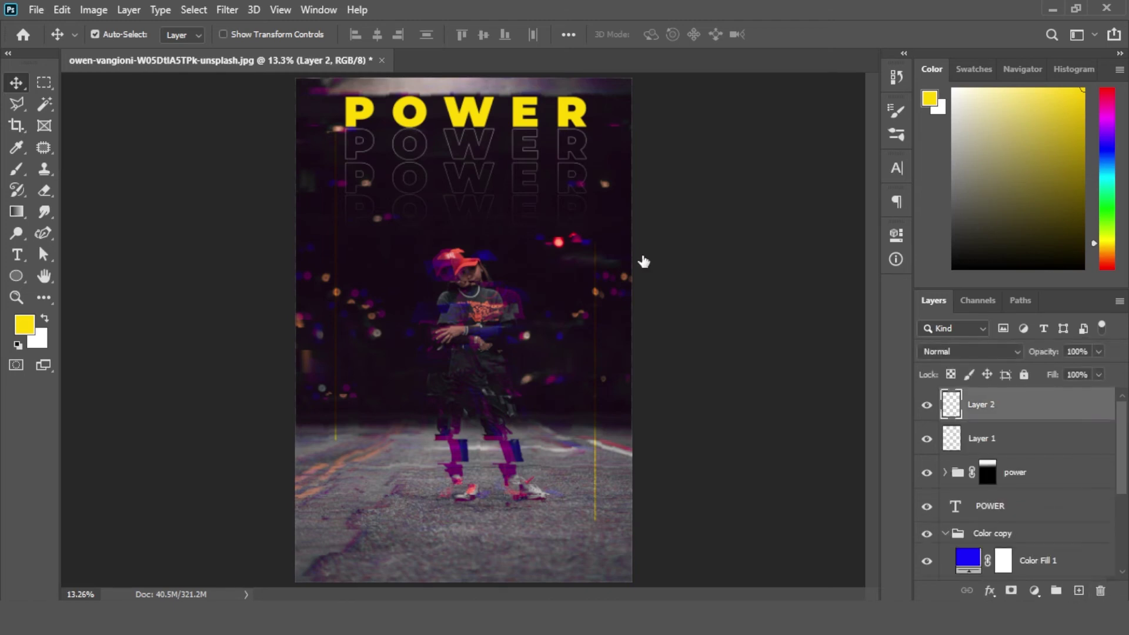
click(62, 10)
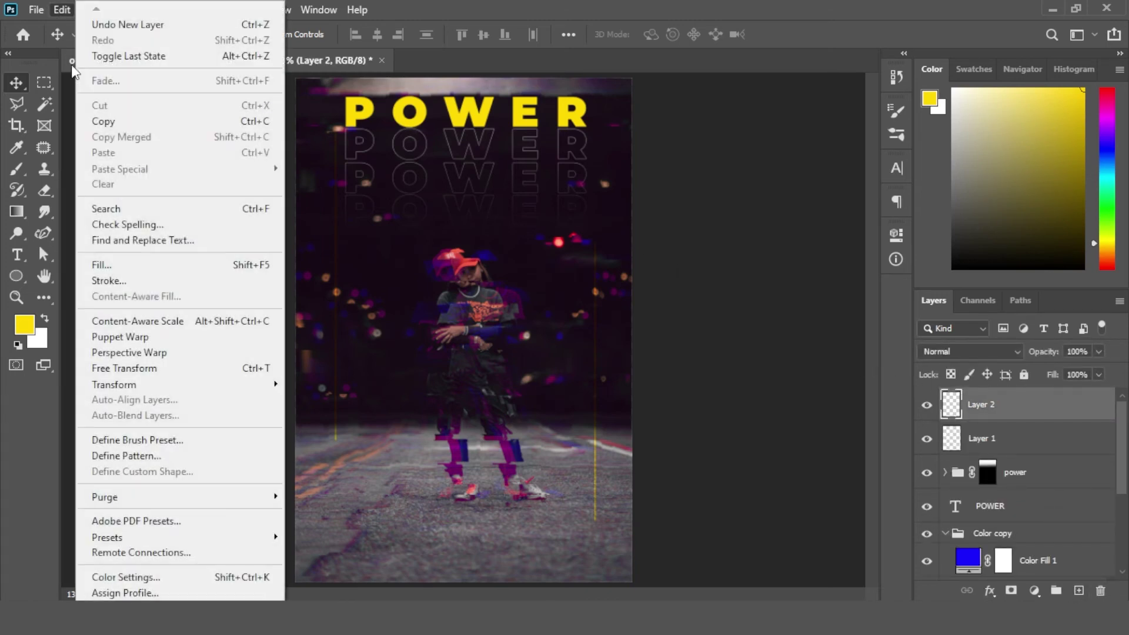
click(135, 264)
click(794, 108)
key(v)
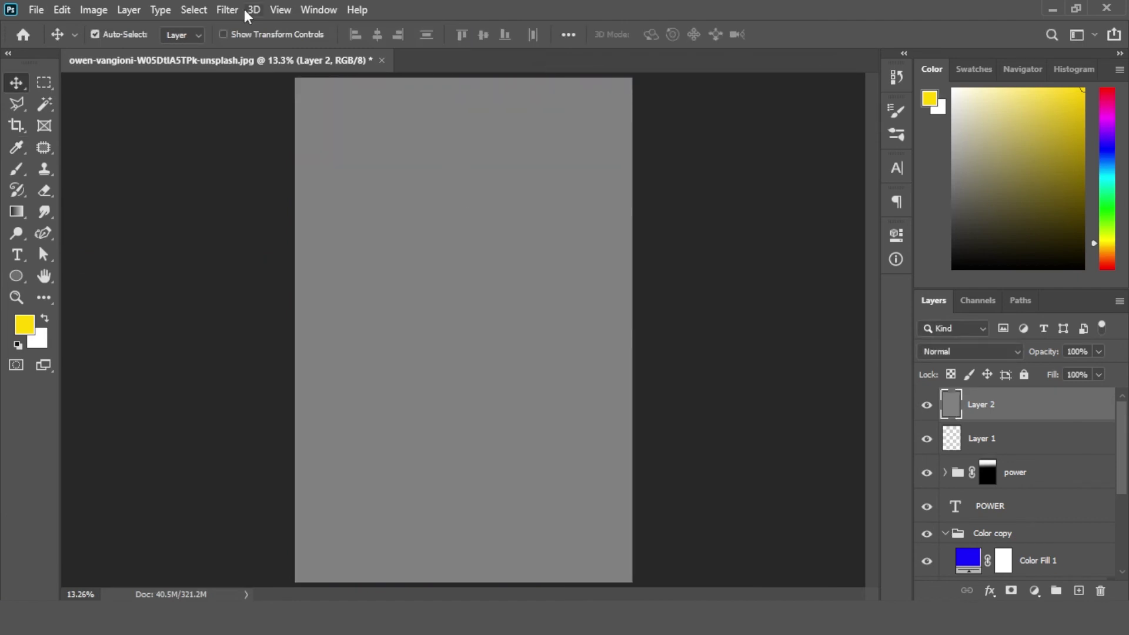
Step: Add grain to the gray layer with the Camera Raw Filter, using Grain 93, Size 87 and Roughness 74
click(227, 9)
click(266, 109)
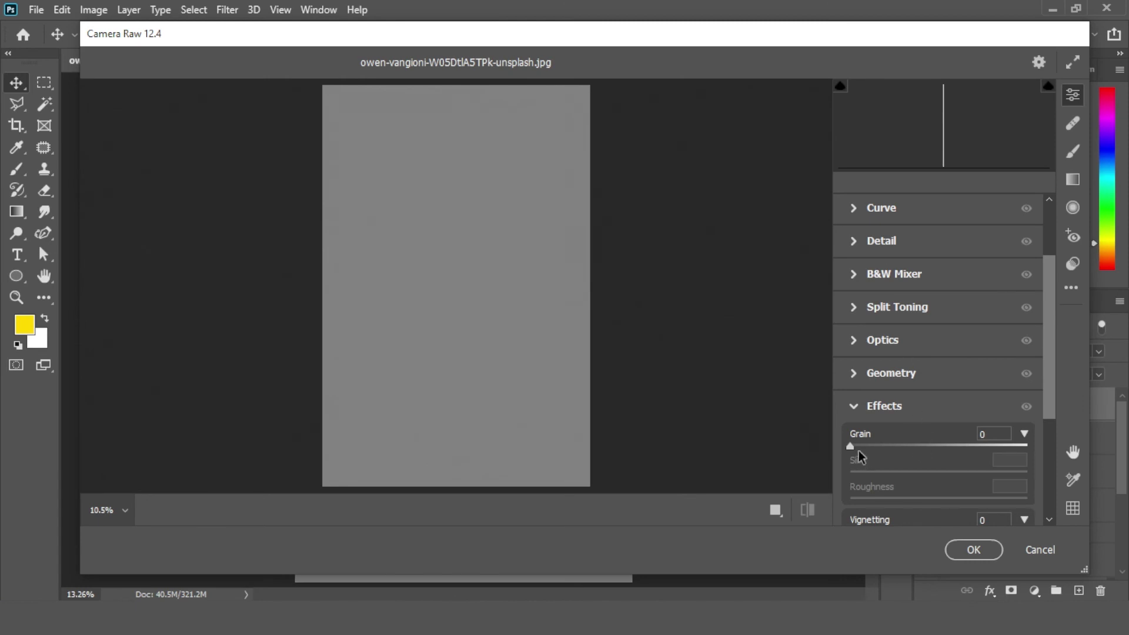
drag(856, 449, 1011, 447)
drag(897, 474, 1004, 473)
drag(959, 501, 982, 502)
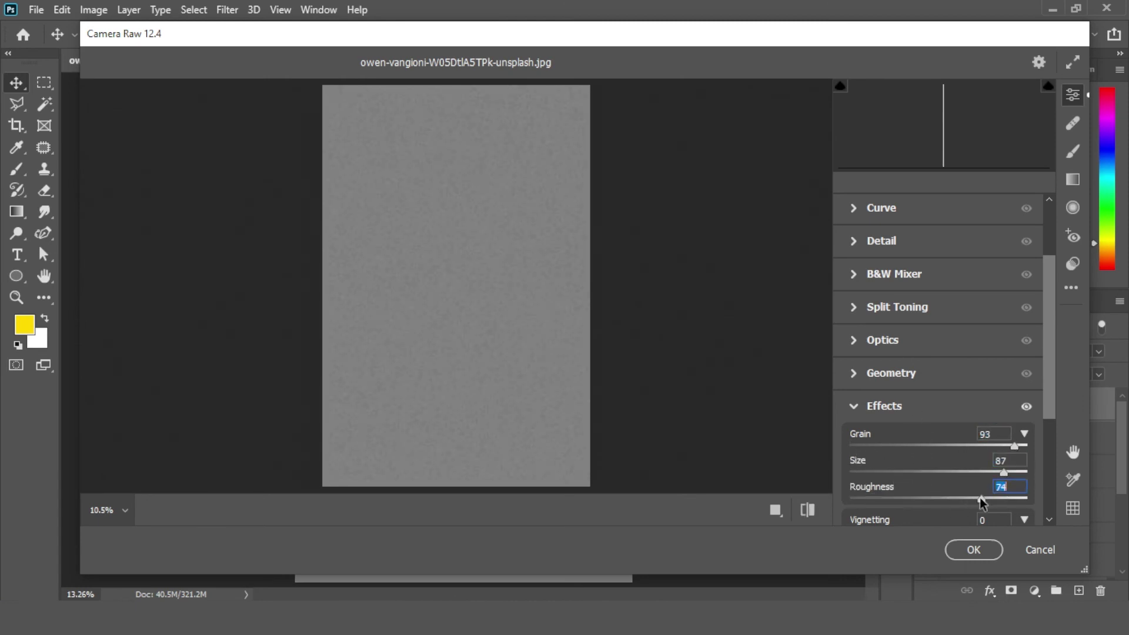
click(972, 549)
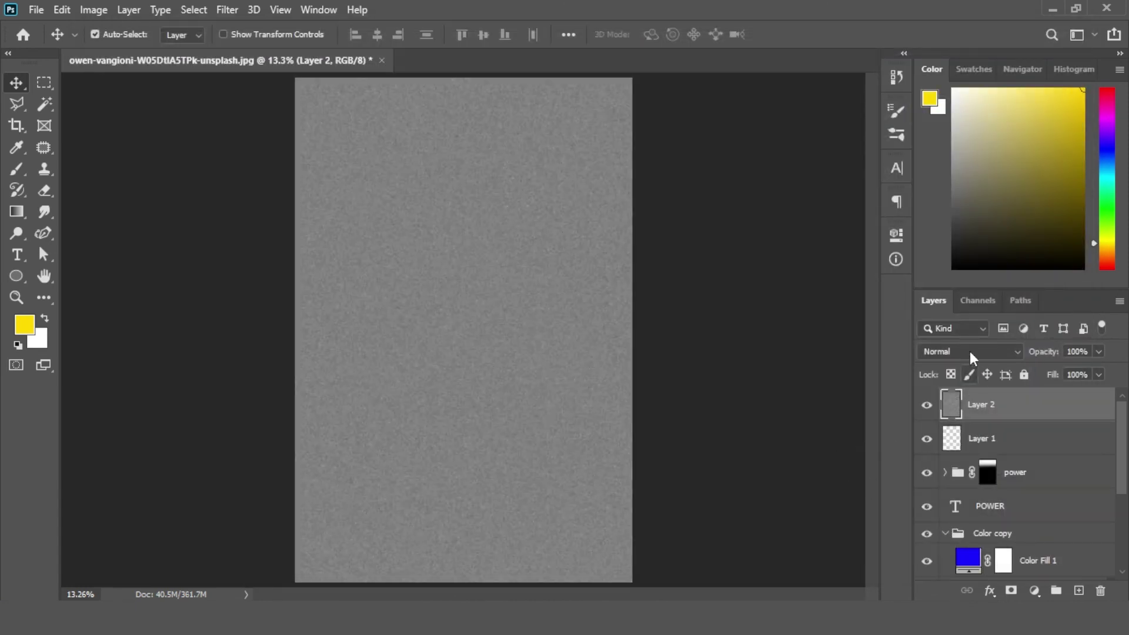
Step: Set the grainy gray layer's blending mode to Overlay and its Fill to 57%
click(969, 351)
click(978, 397)
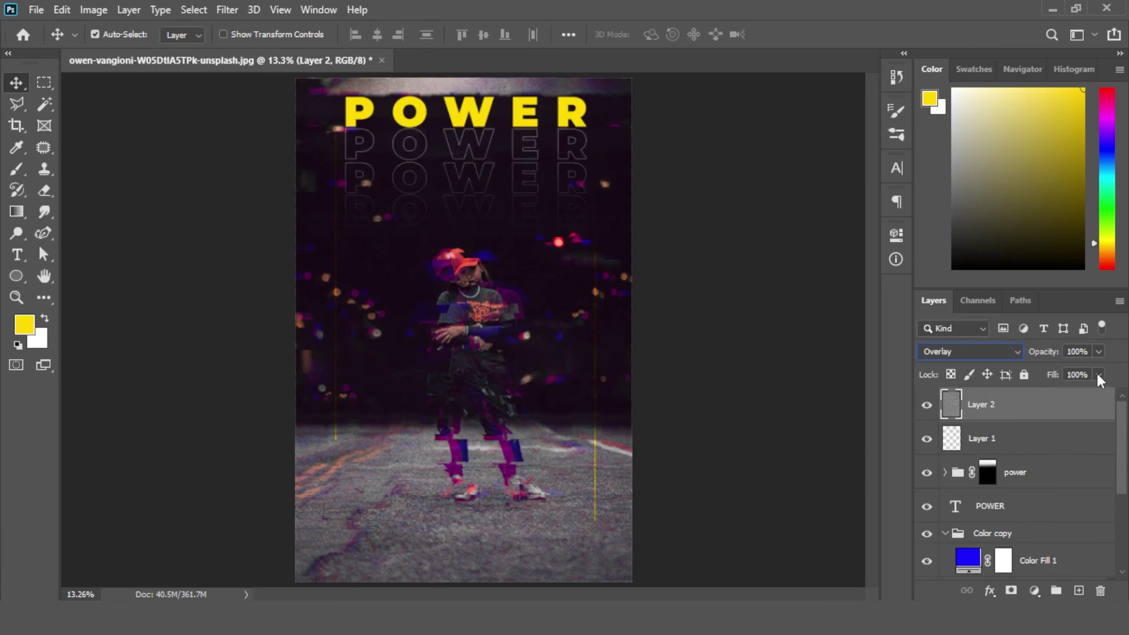
drag(1097, 374, 1076, 396)
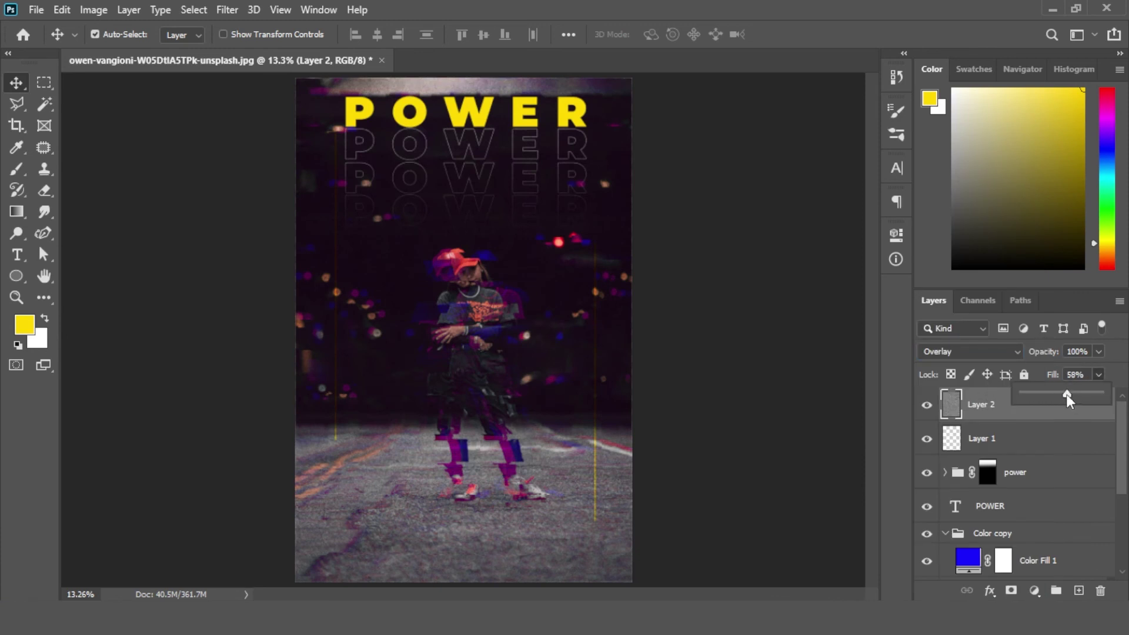
click(796, 360)
click(1044, 404)
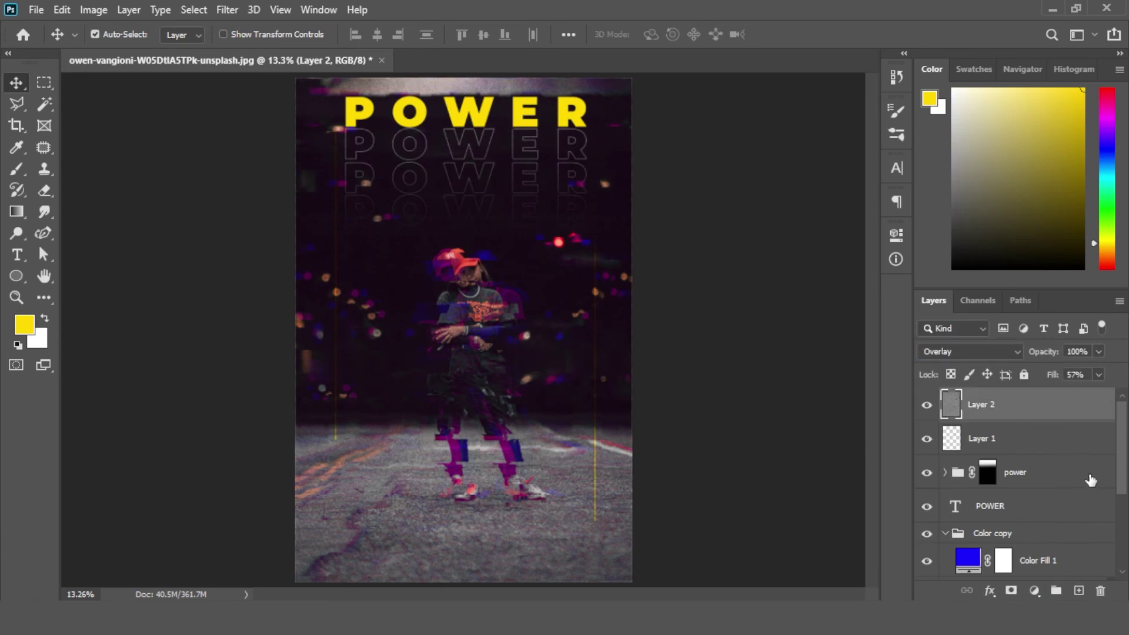
Step: Group the grain layer, the lines layer, the power group and the POWER text, and collapse the Color copy group
scroll(1049, 441, down, 3)
shift+click(1051, 466)
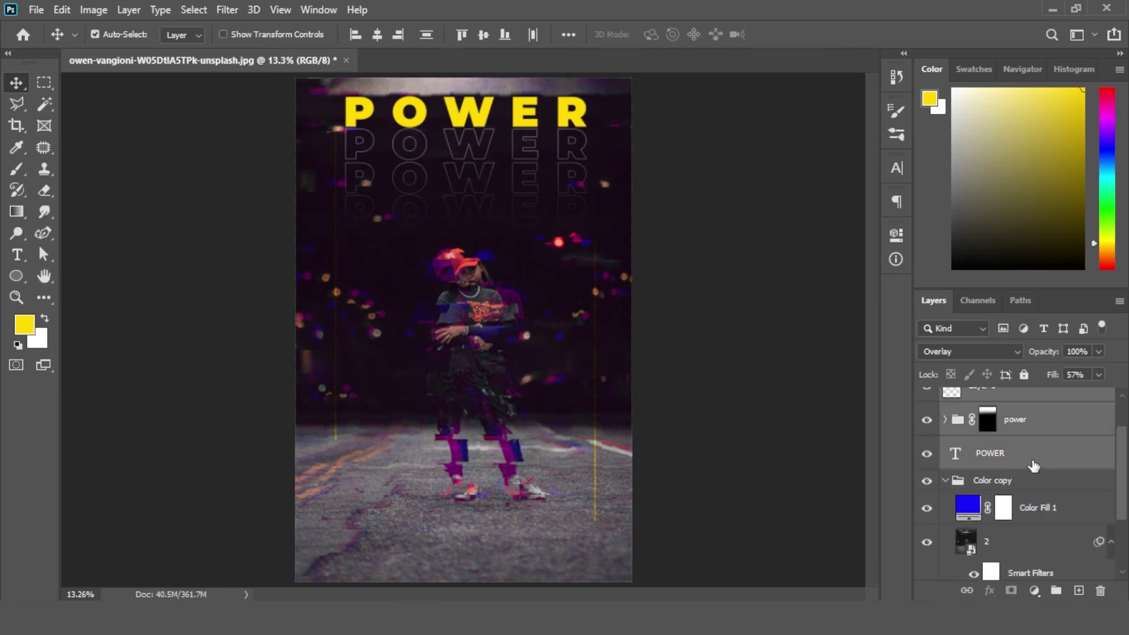
key(ctrl+g)
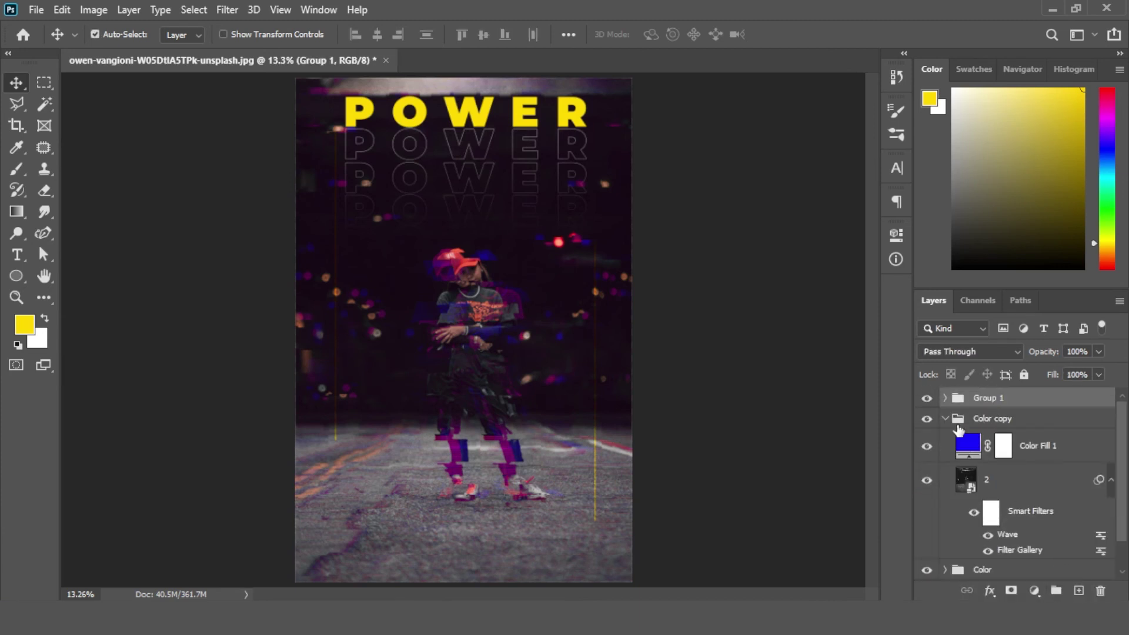
click(948, 420)
Step: Replace the contents of smart object layer 1 with the net-veiled portrait from the "5 glitch effect photos" folder
click(954, 468)
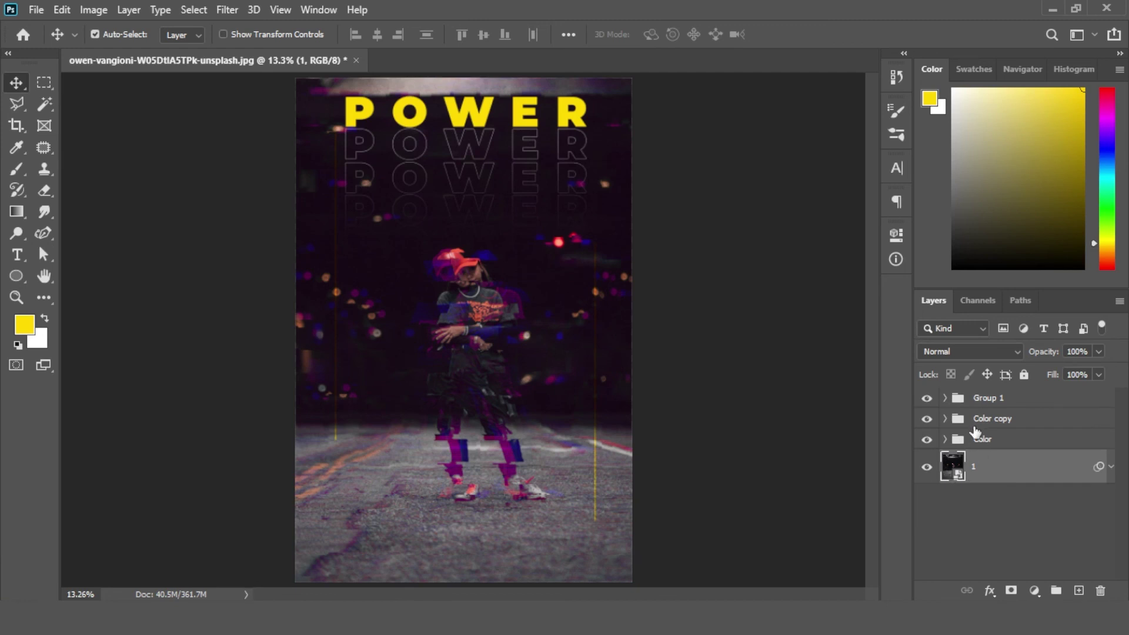
right_click(960, 463)
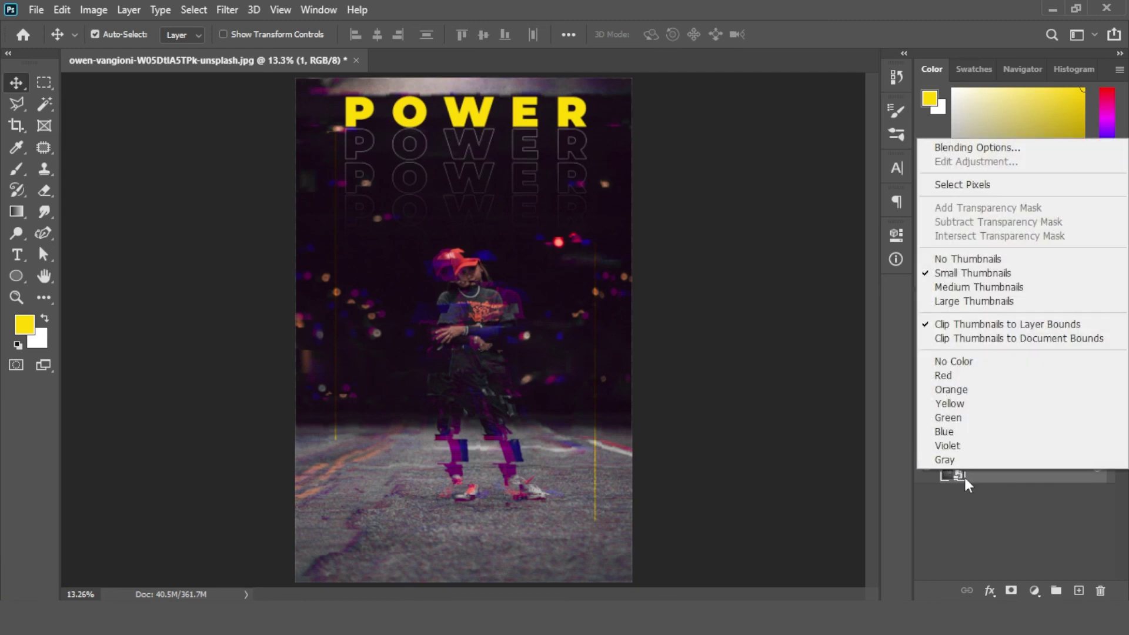
click(1003, 493)
right_click(999, 471)
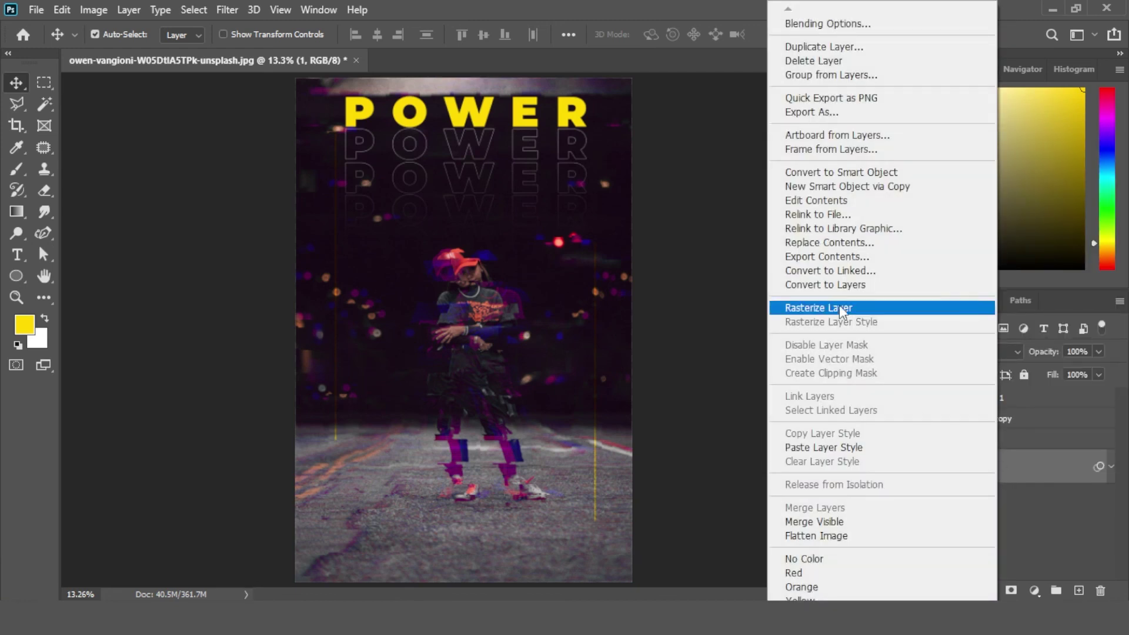
click(827, 240)
key(Right)
key(Right)
key(Right)
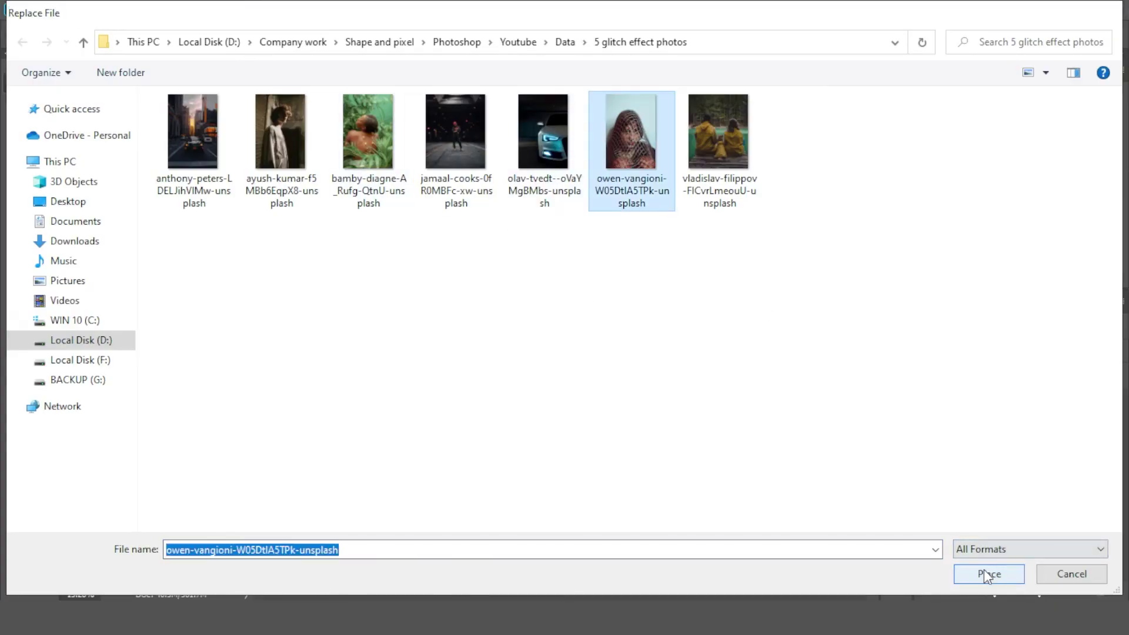
click(984, 571)
click(719, 421)
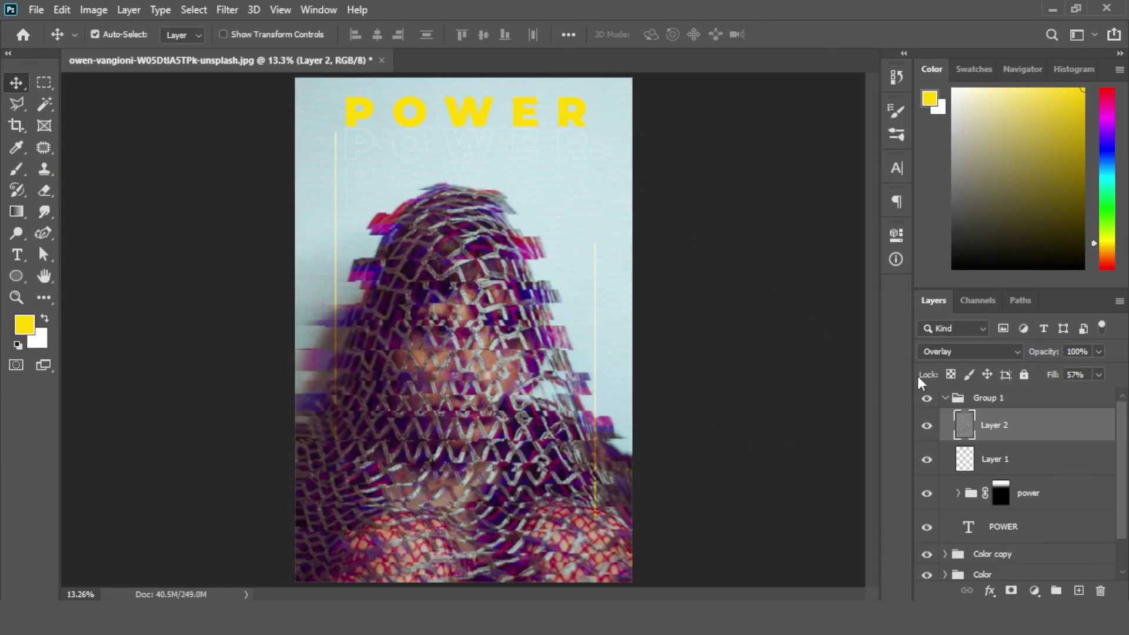
Step: Recolor the solid POWER text to a pinkish red that matches the portrait's glitch colors
click(994, 527)
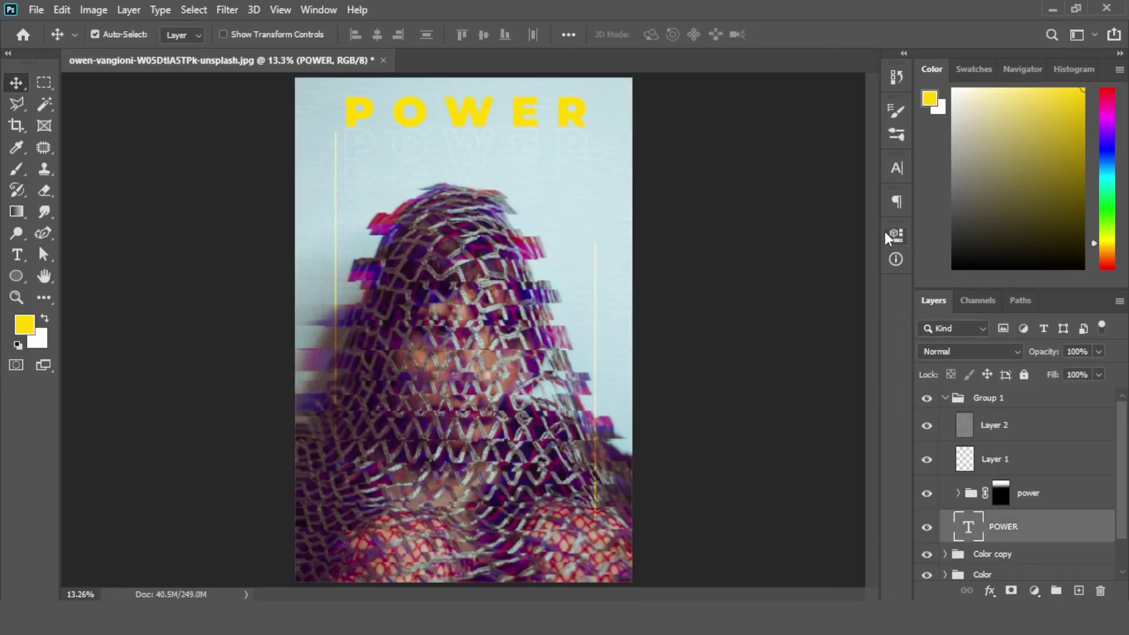
click(897, 171)
click(860, 267)
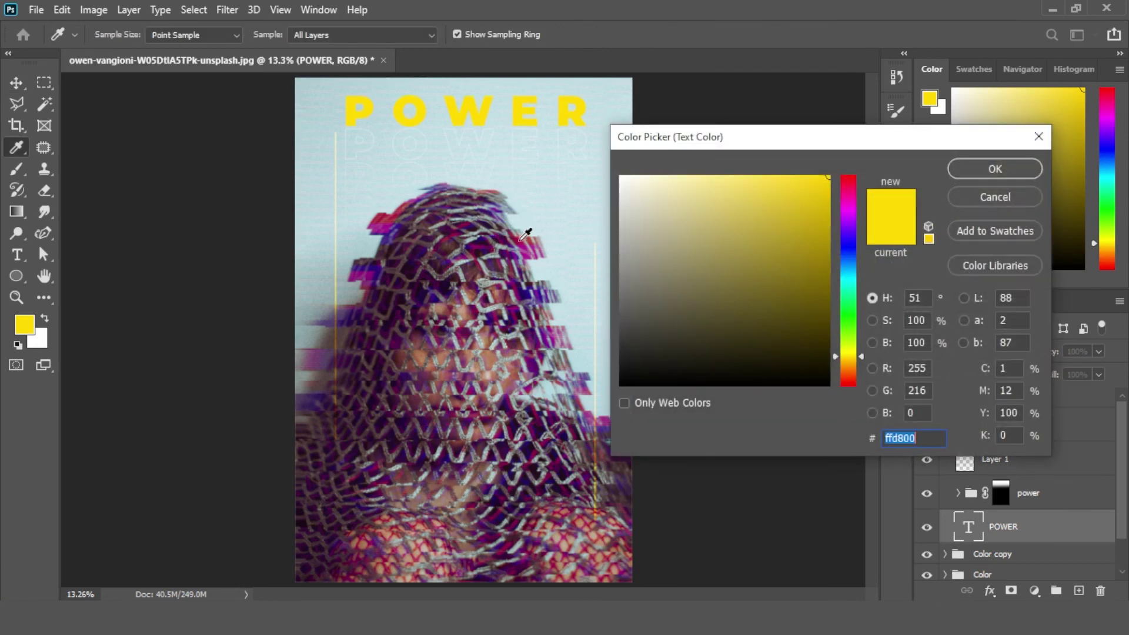
click(520, 241)
drag(823, 202, 844, 171)
click(959, 173)
click(897, 170)
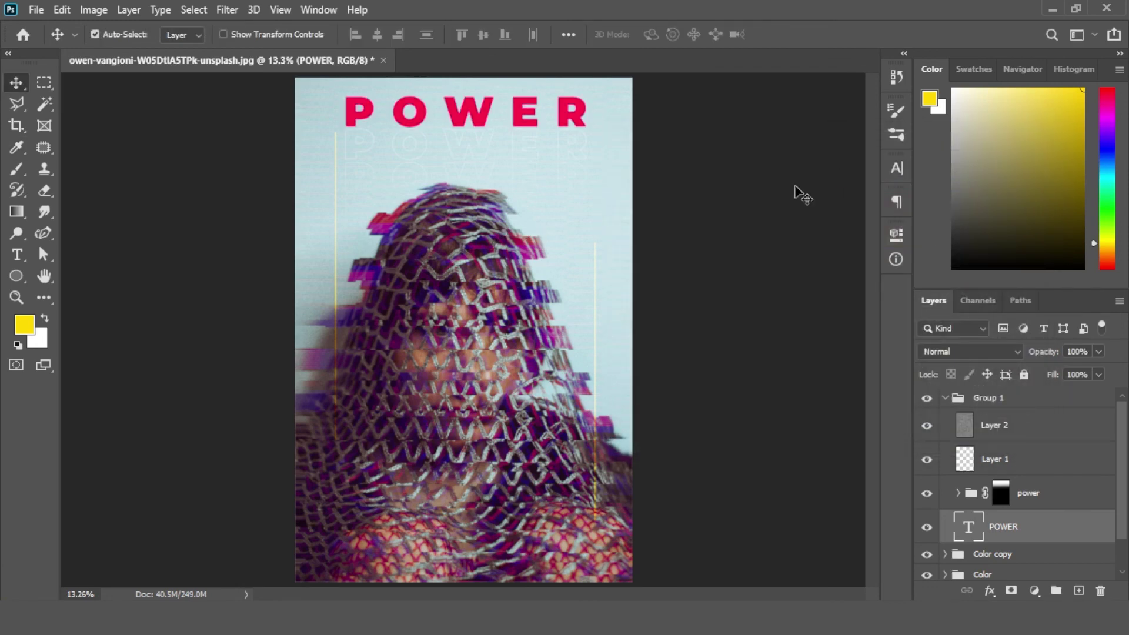
Step: Undo the text recoloring and the photo replacement
click(763, 278)
key(ctrl+z)
key(ctrl+z)
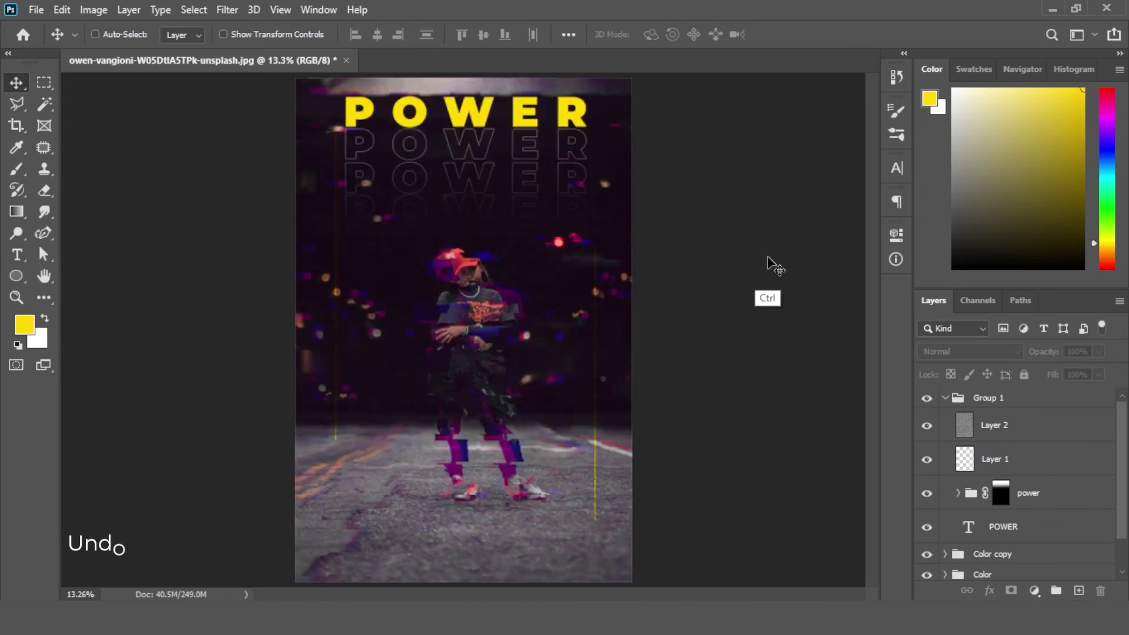